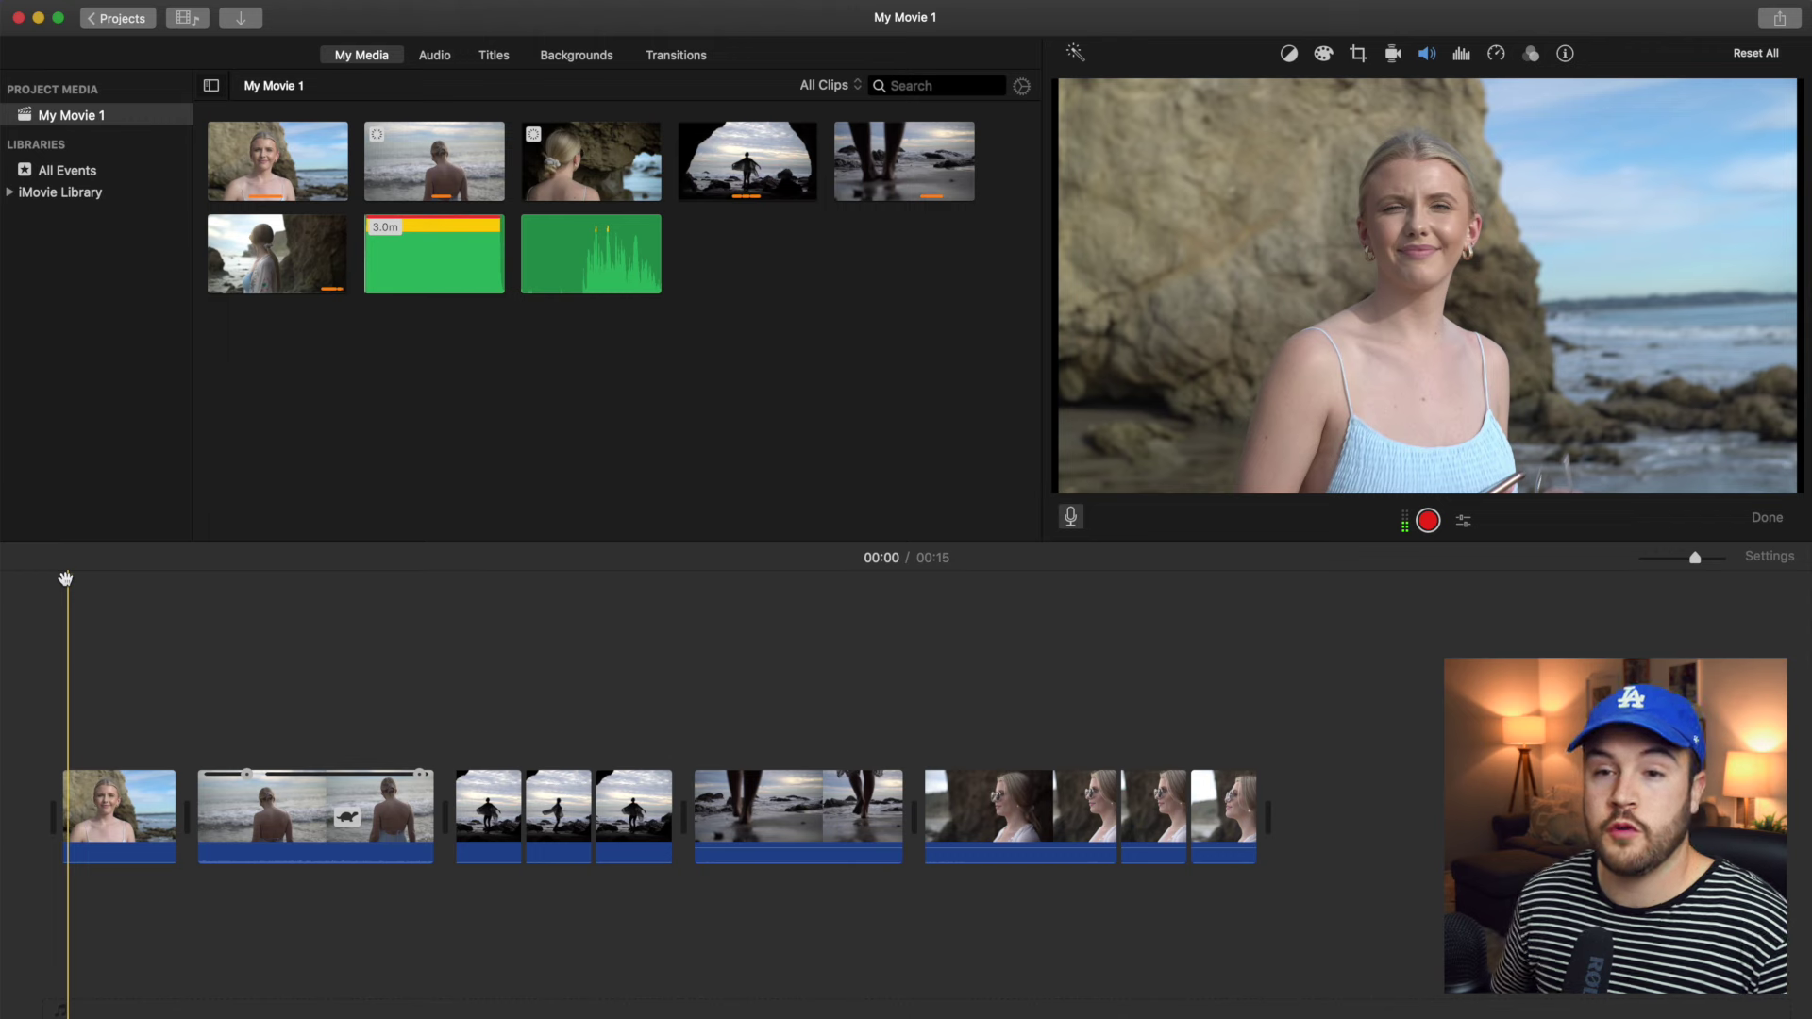
Extend the walking-feet clip to 5.3 seconds so the movie totals 17 seconds
left_click_drag(65, 578, 222, 578)
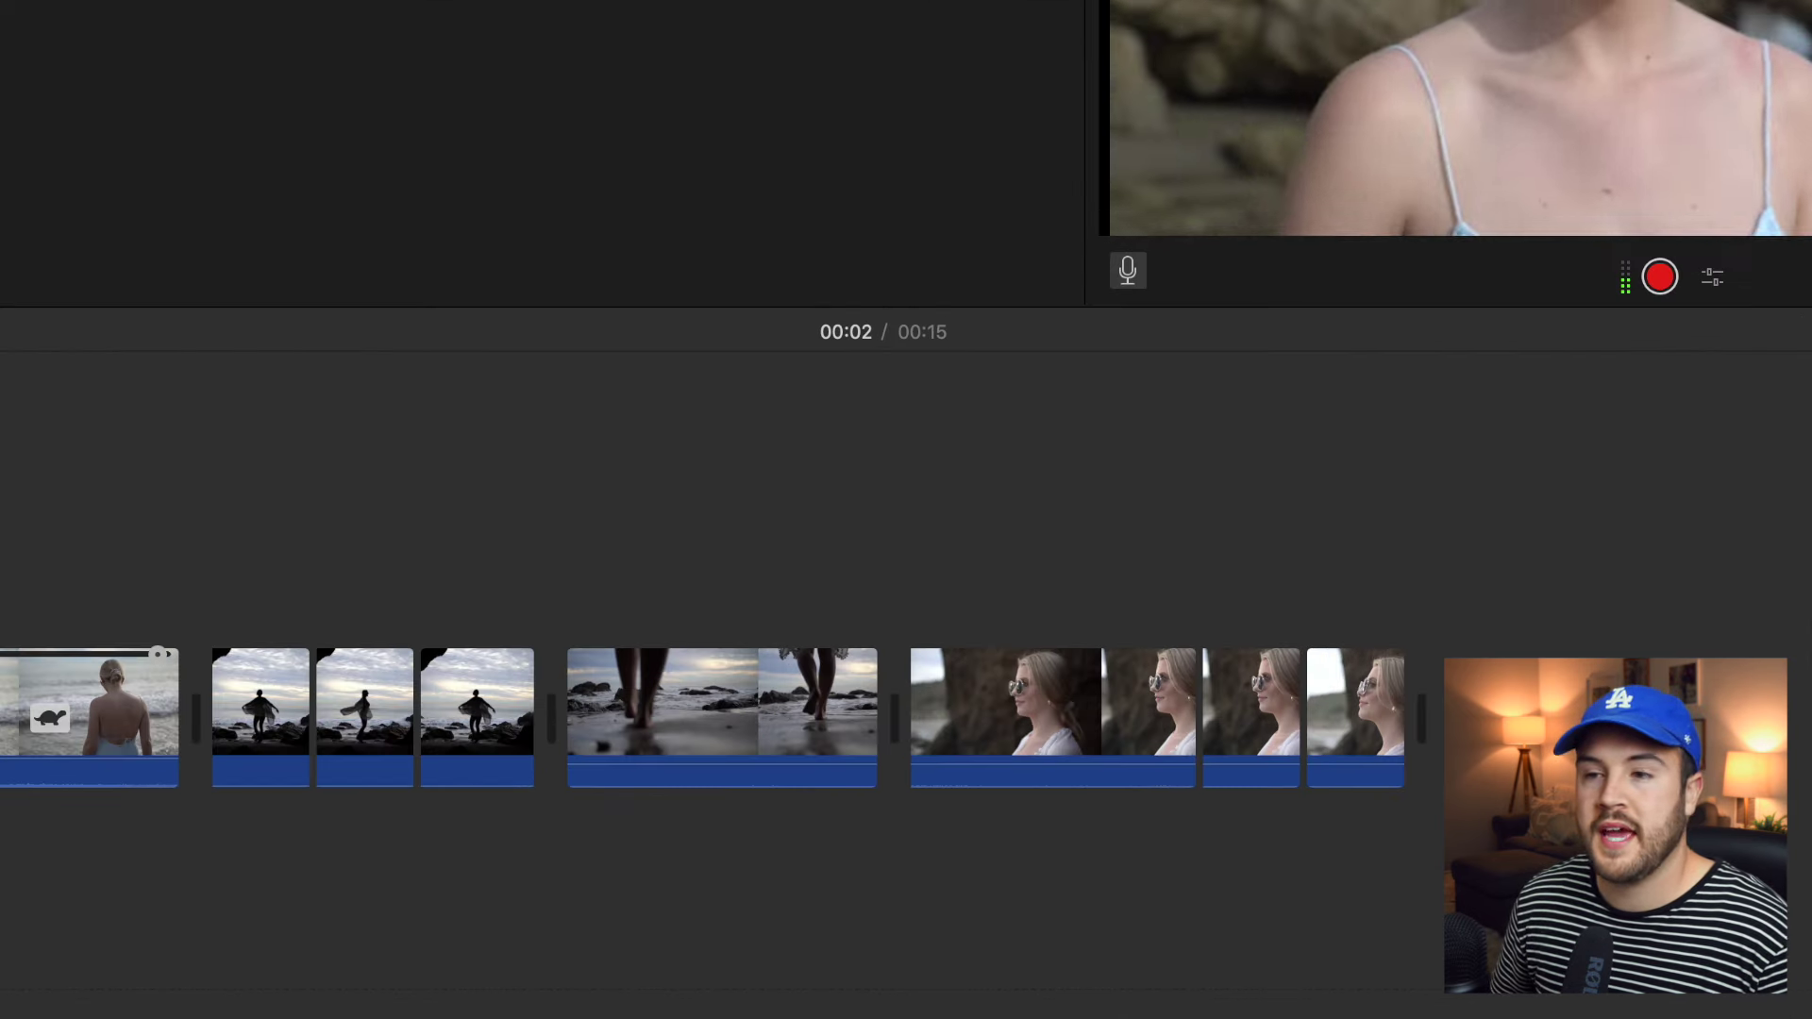
left_click_drag(114, 406, 708, 463)
left_click_drag(877, 728, 1078, 739)
left_click_drag(715, 356, 570, 467)
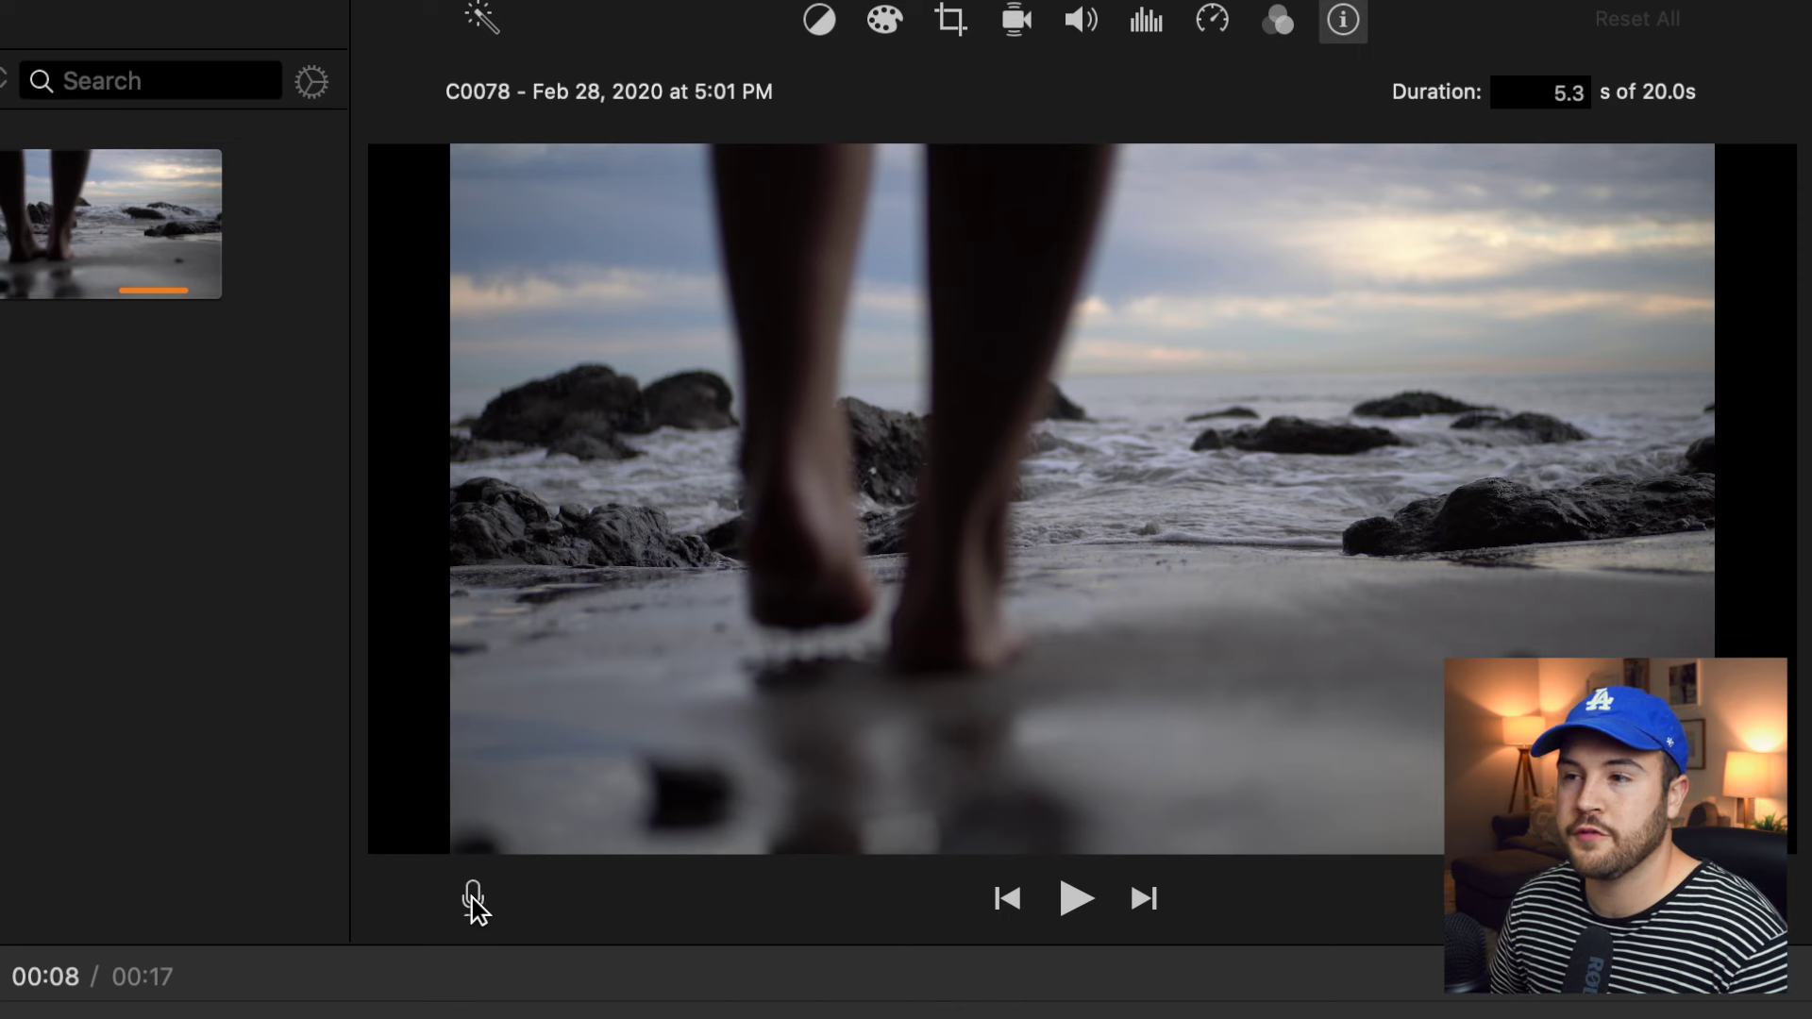
Show the voiceover controls and options: Built-in Microphone input, Mute Project on
left_click(473, 899)
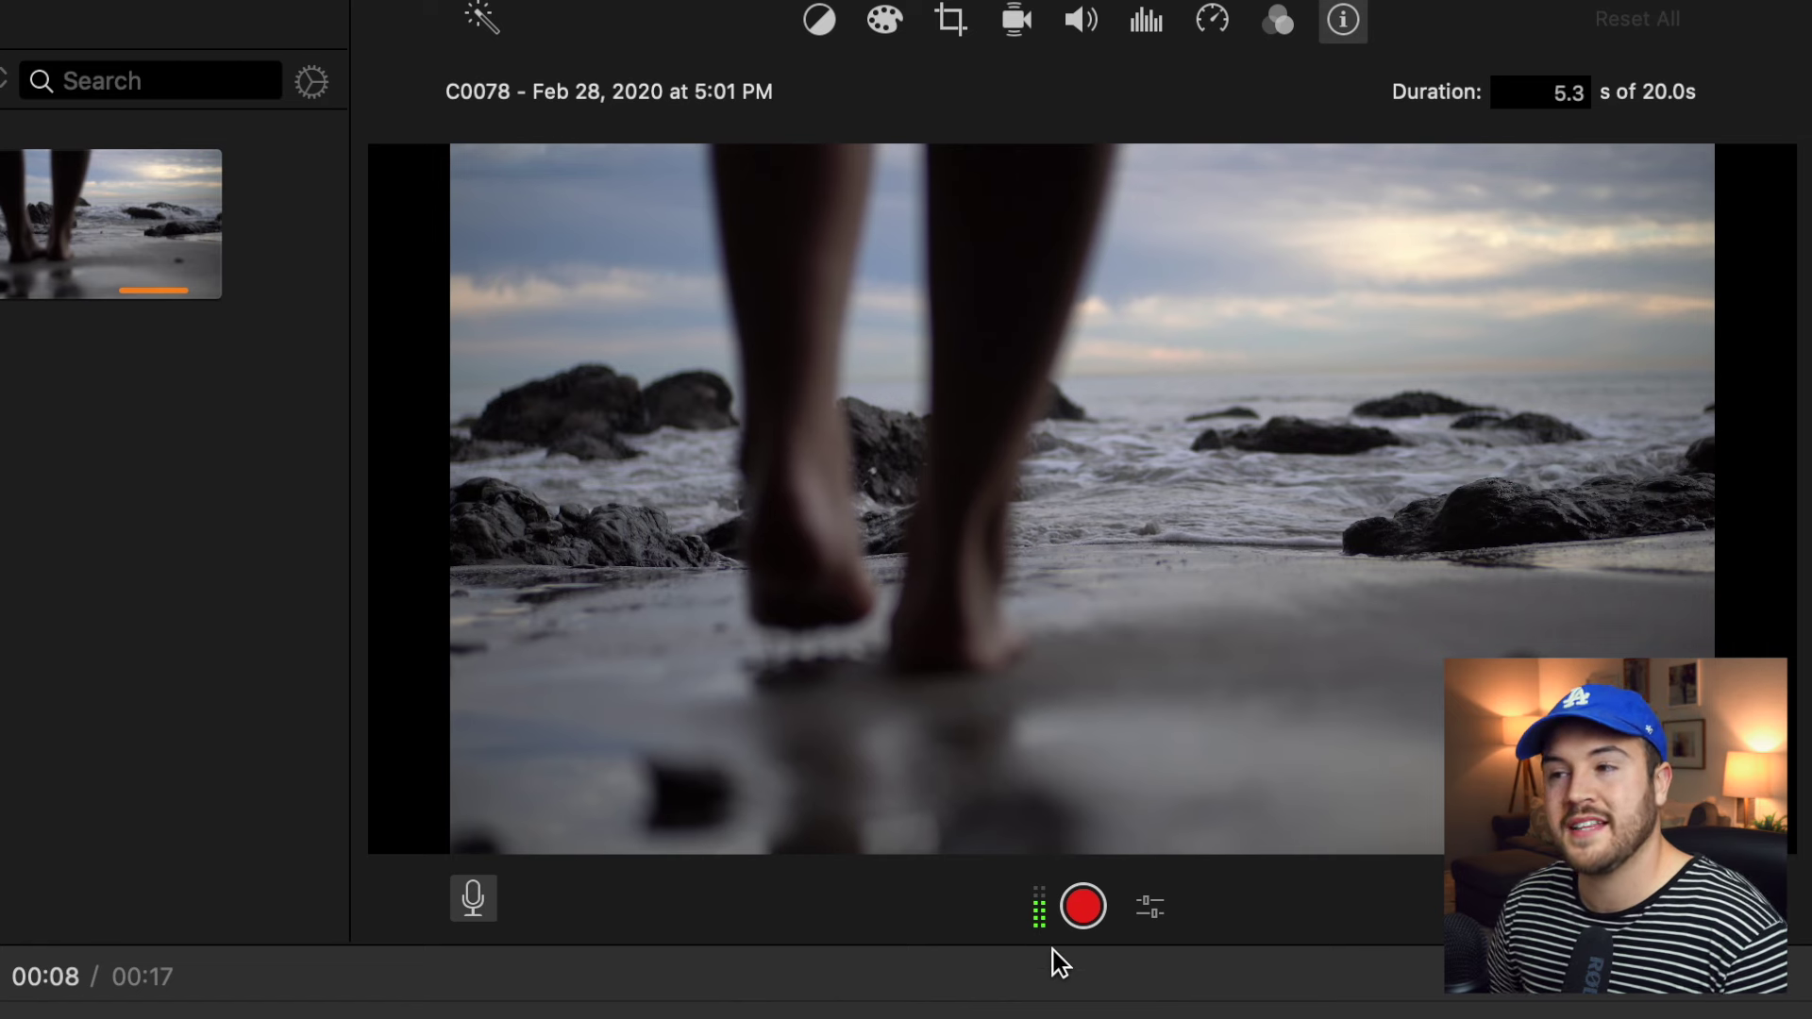
left_click(1151, 906)
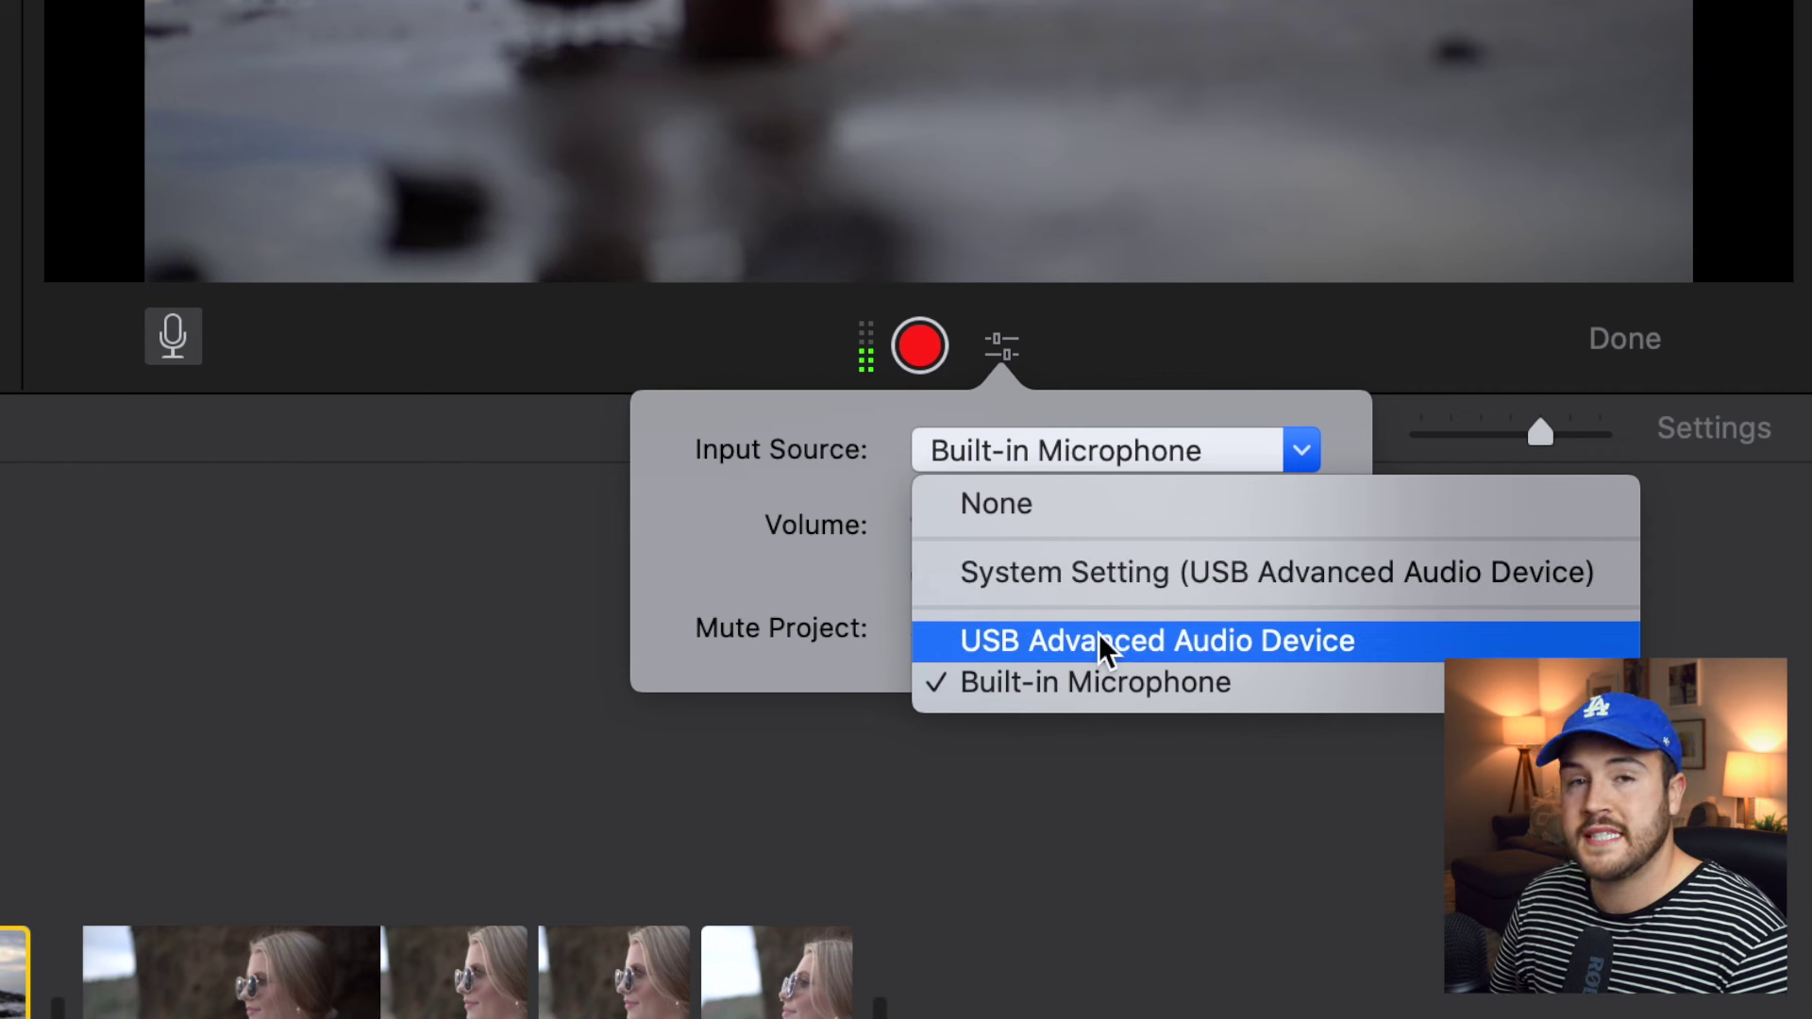
Set the voiceover input to USB Advanced Audio Device at about 60% volume, then open the Apple menu
left_click(1297, 650)
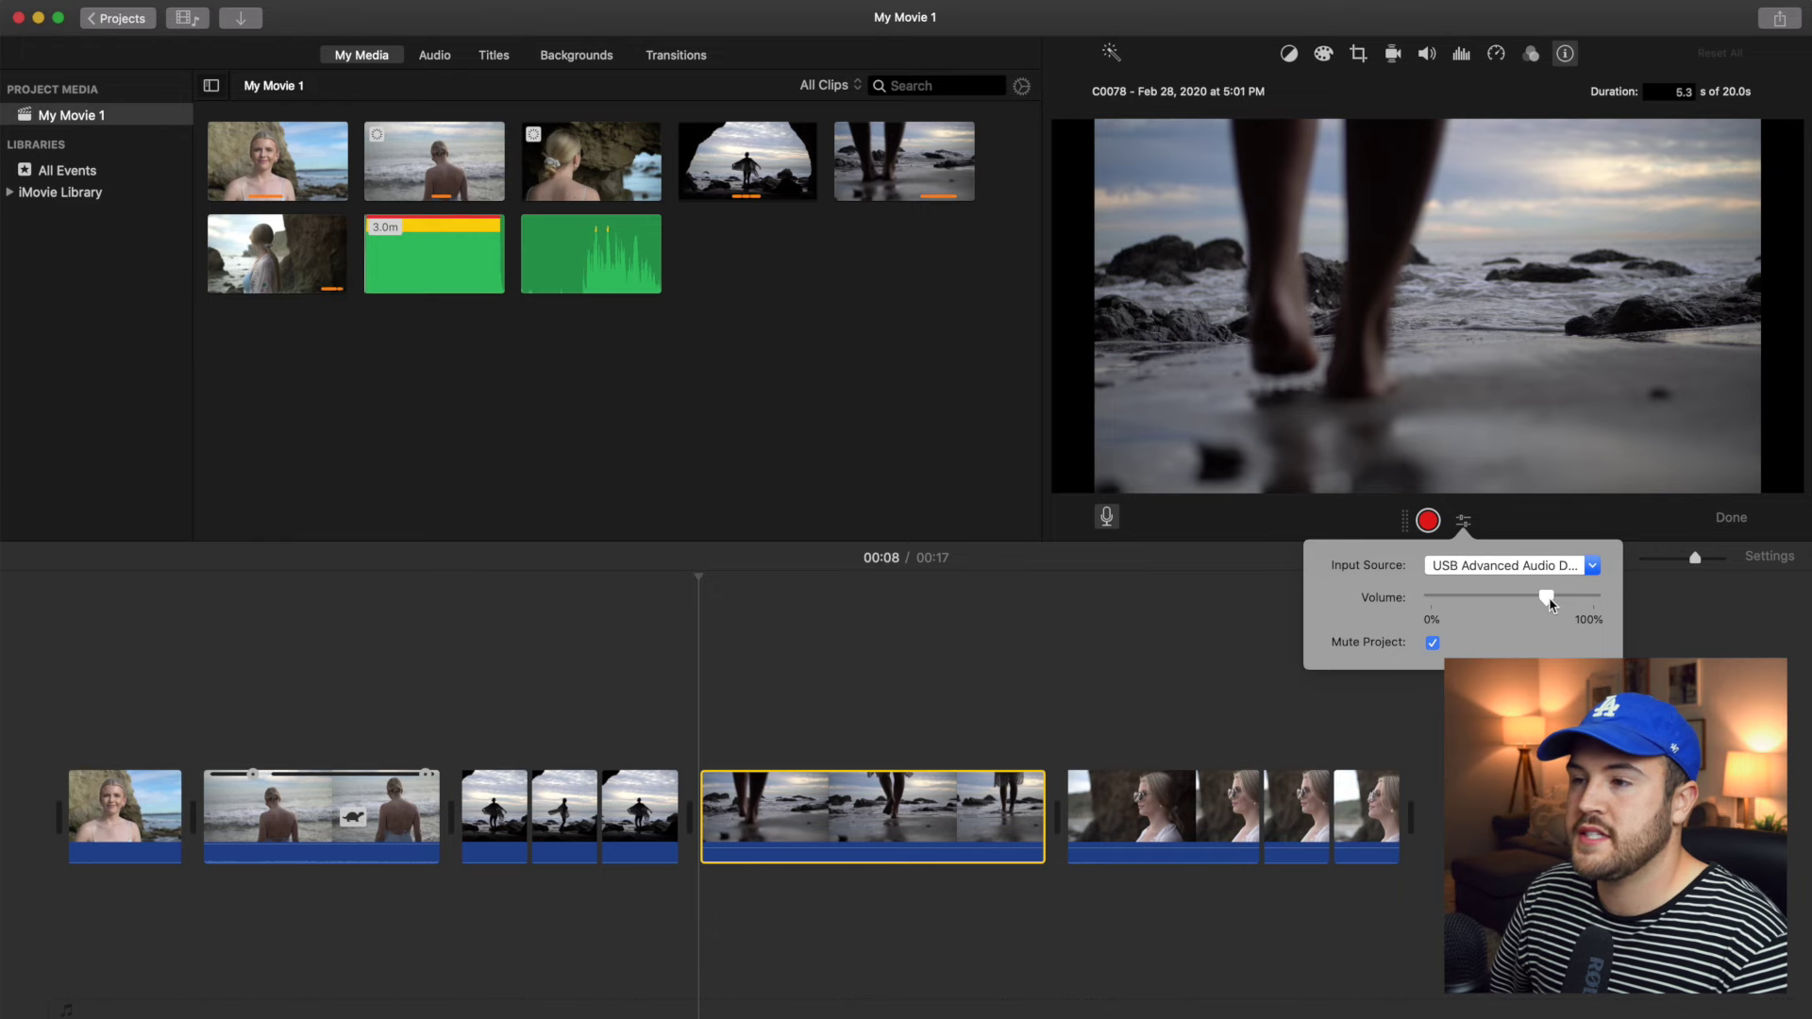
left_click_drag(1550, 604, 1493, 600)
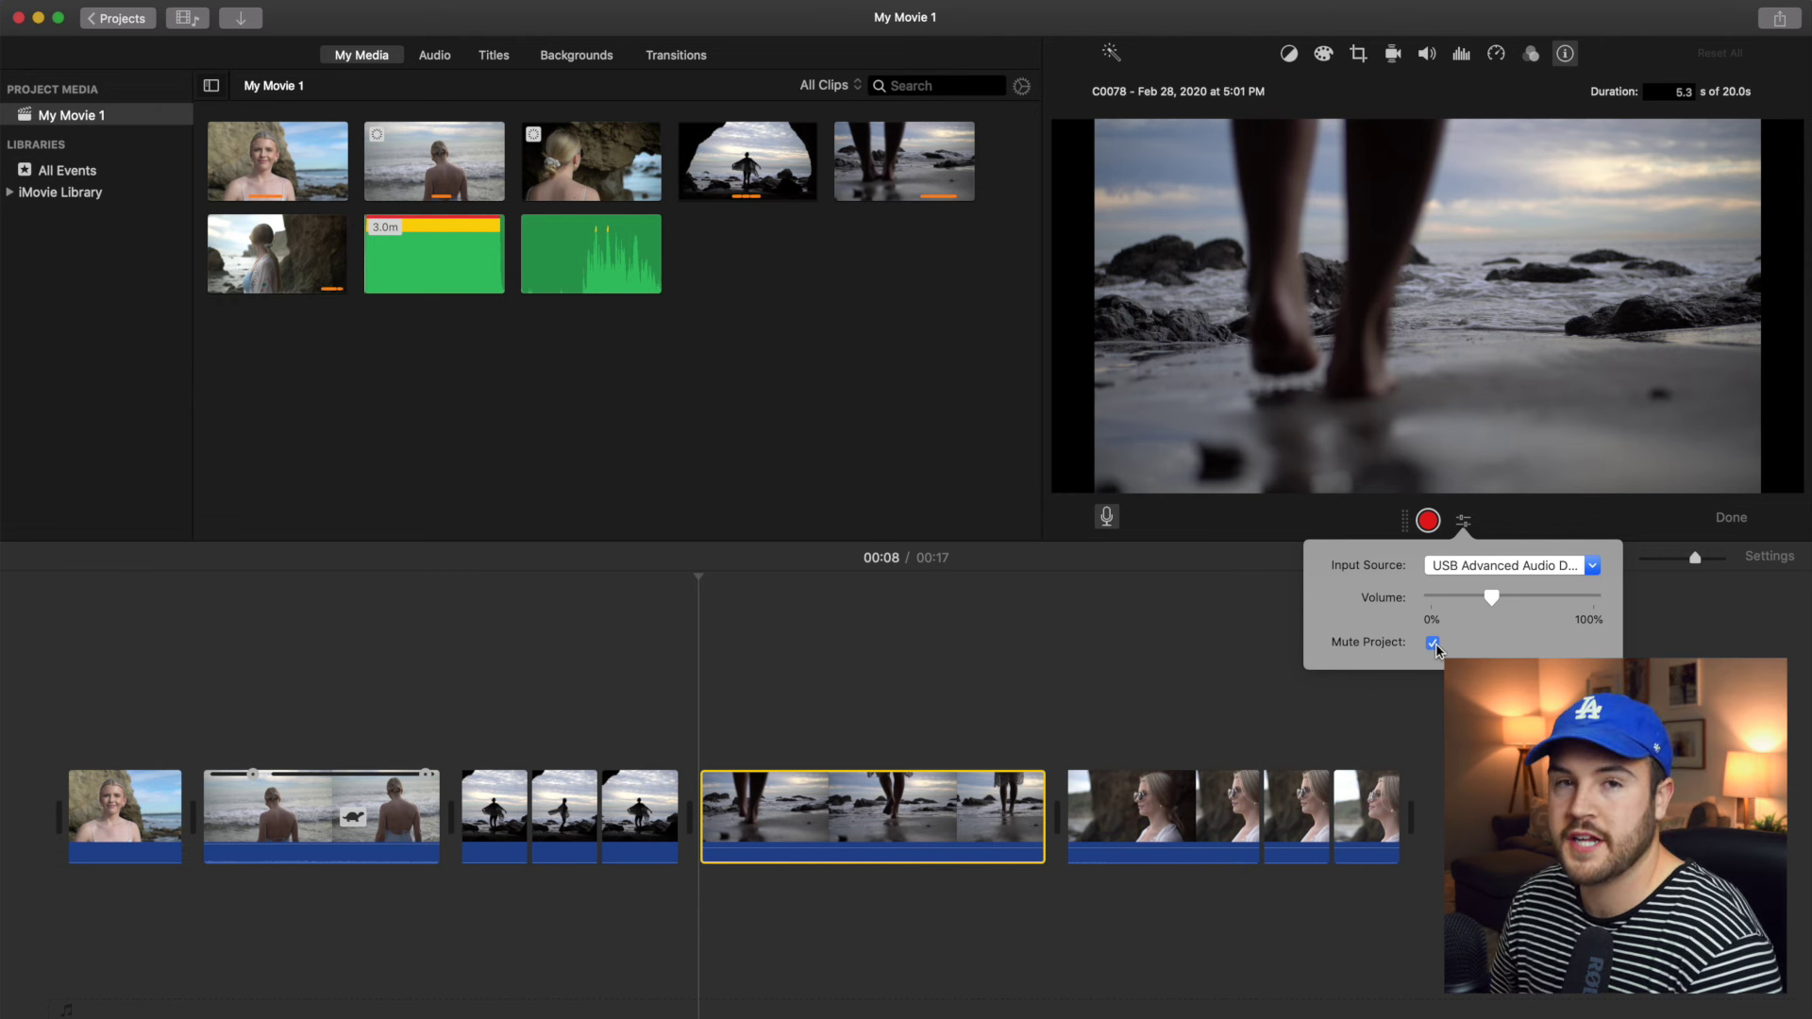
left_click(1254, 623)
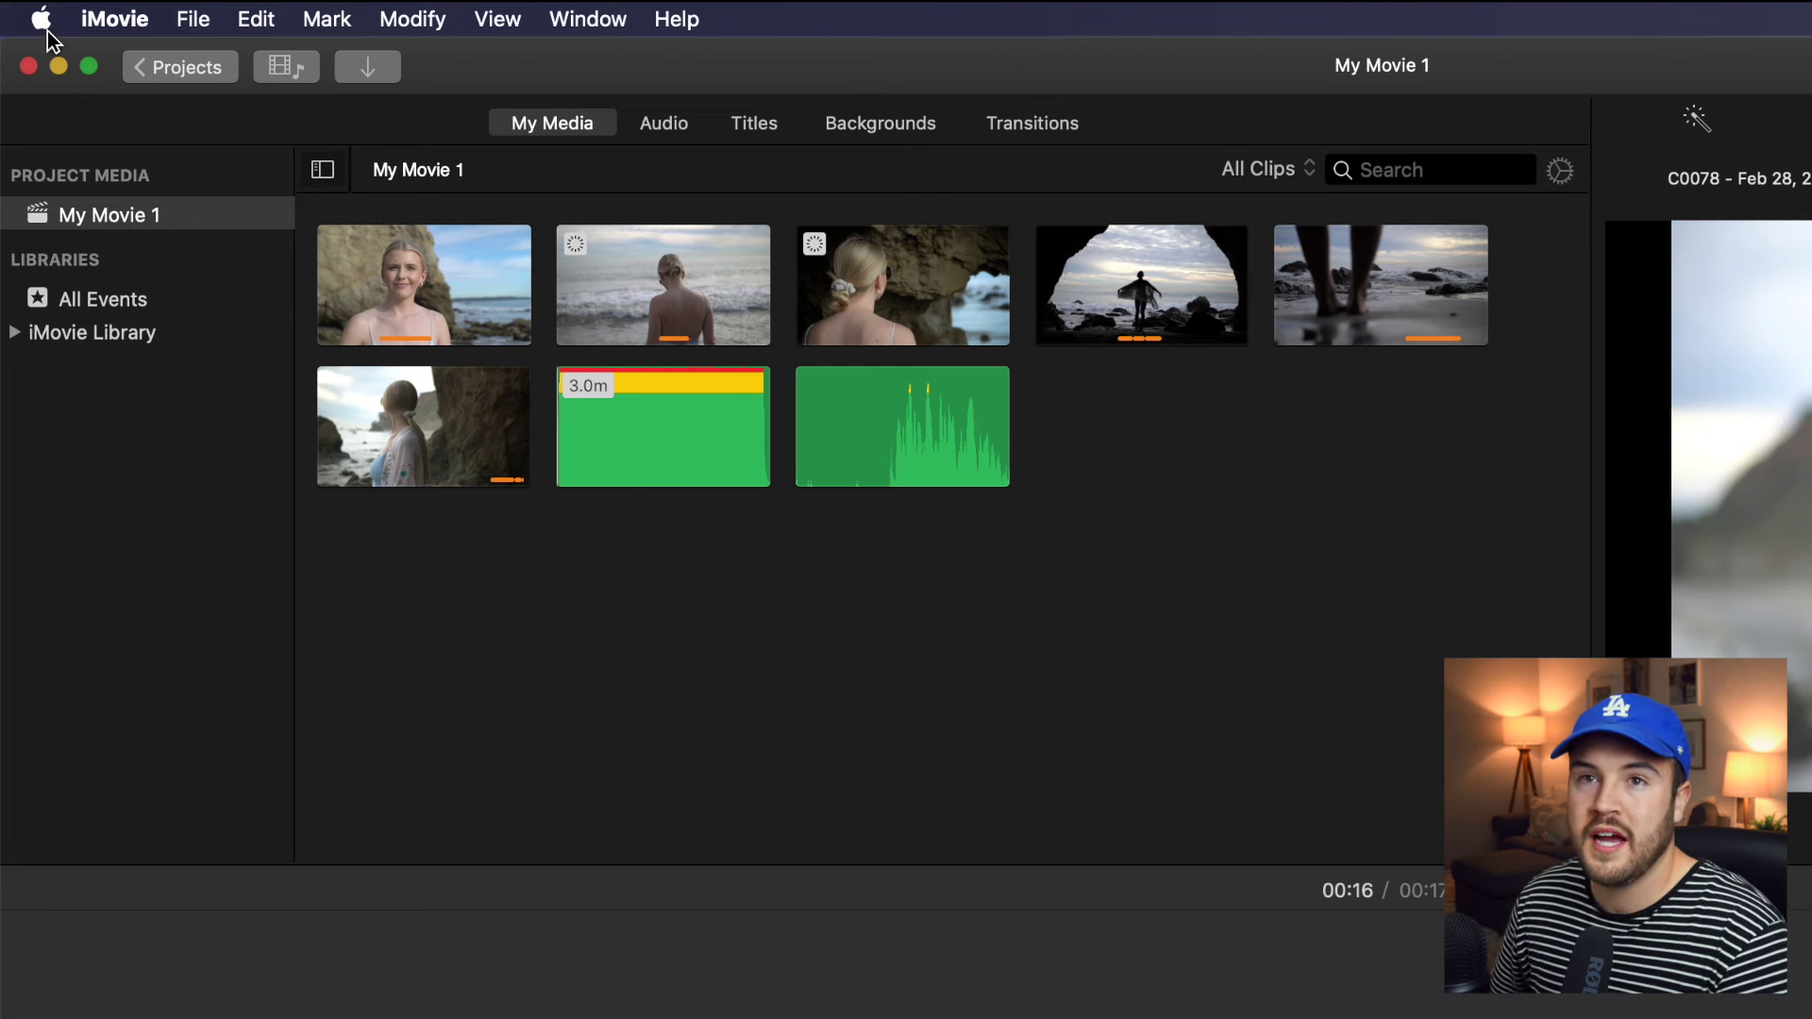
left_click(42, 21)
In System Preferences' Sound input settings, select USB Advanced Audio Device as the input
left_click(66, 101)
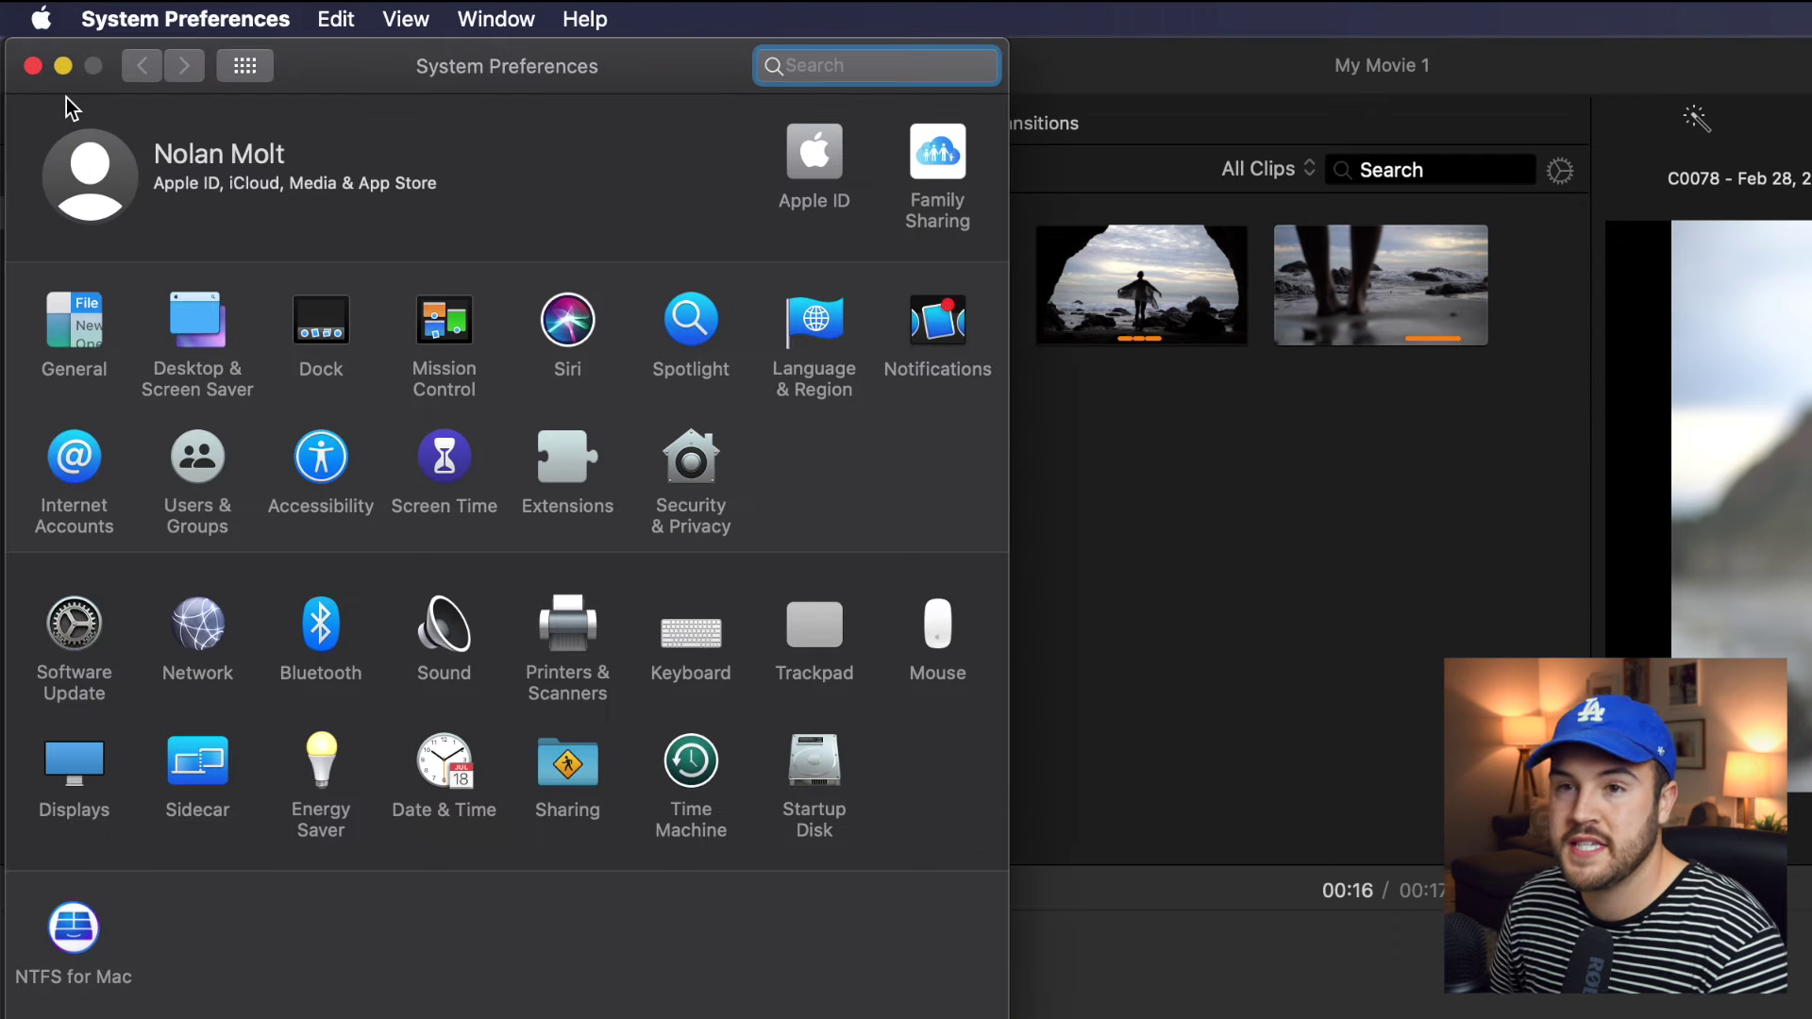
left_click(450, 625)
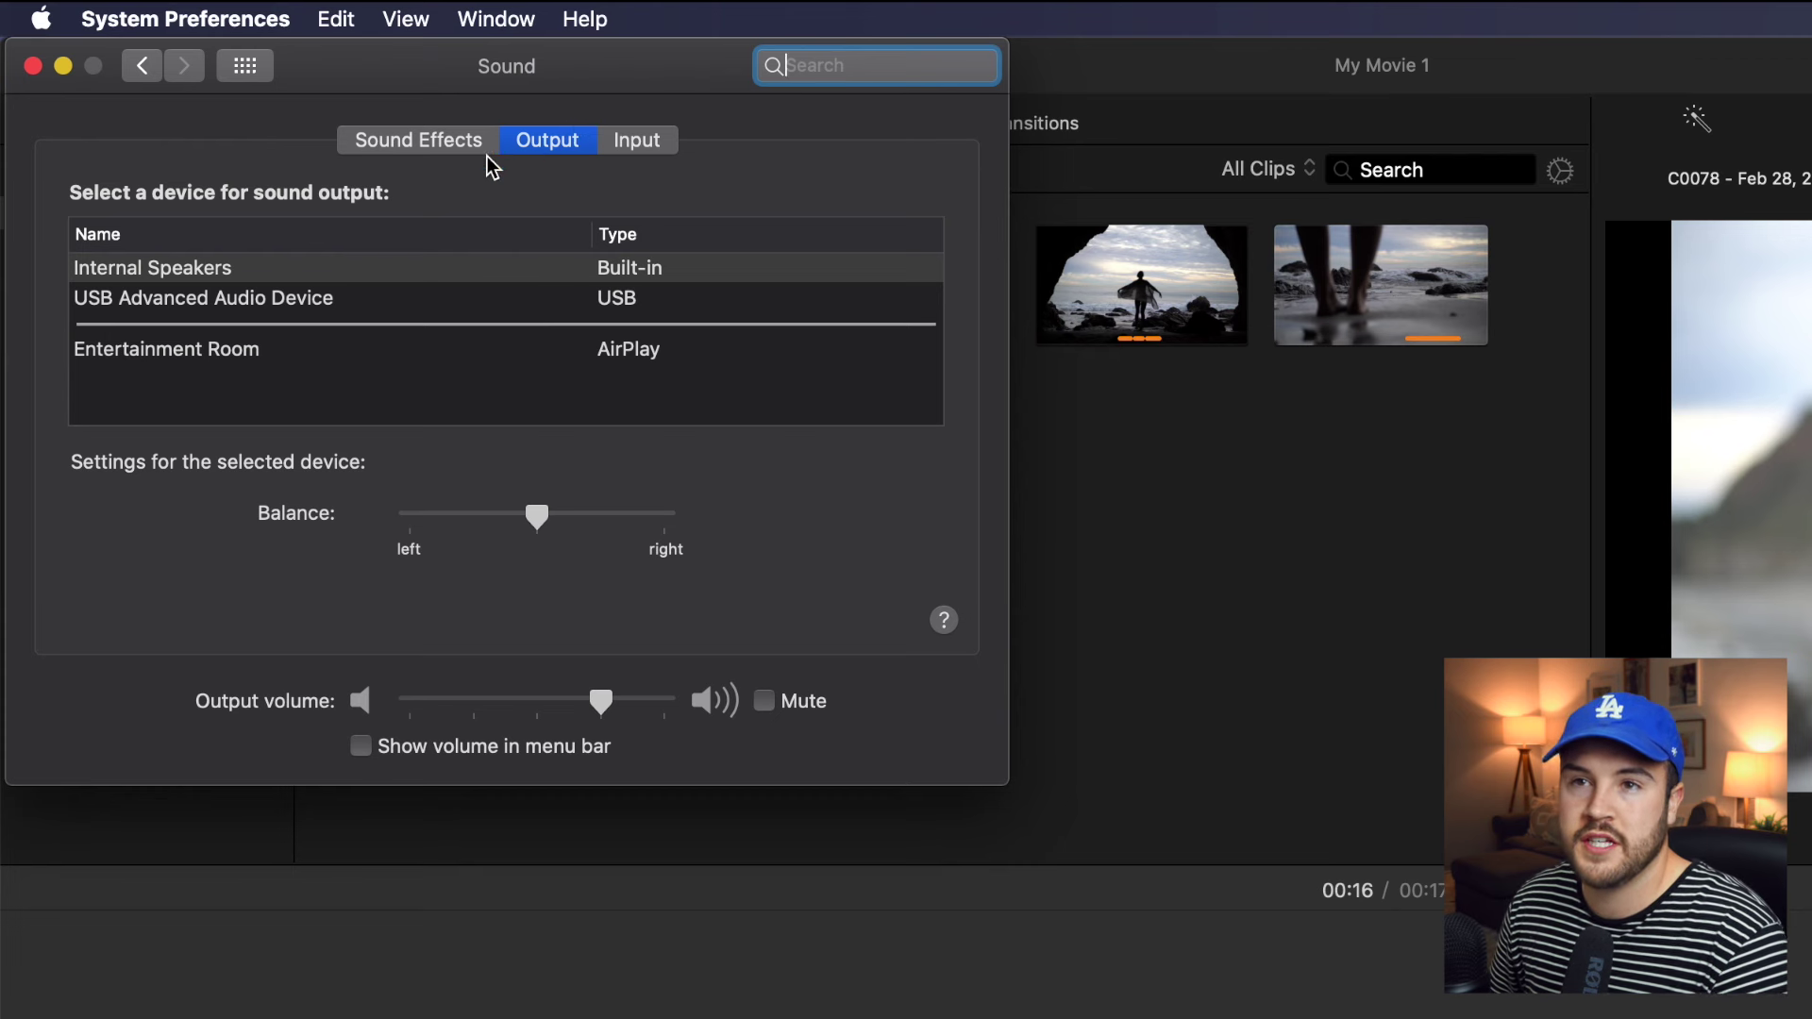
left_click(632, 143)
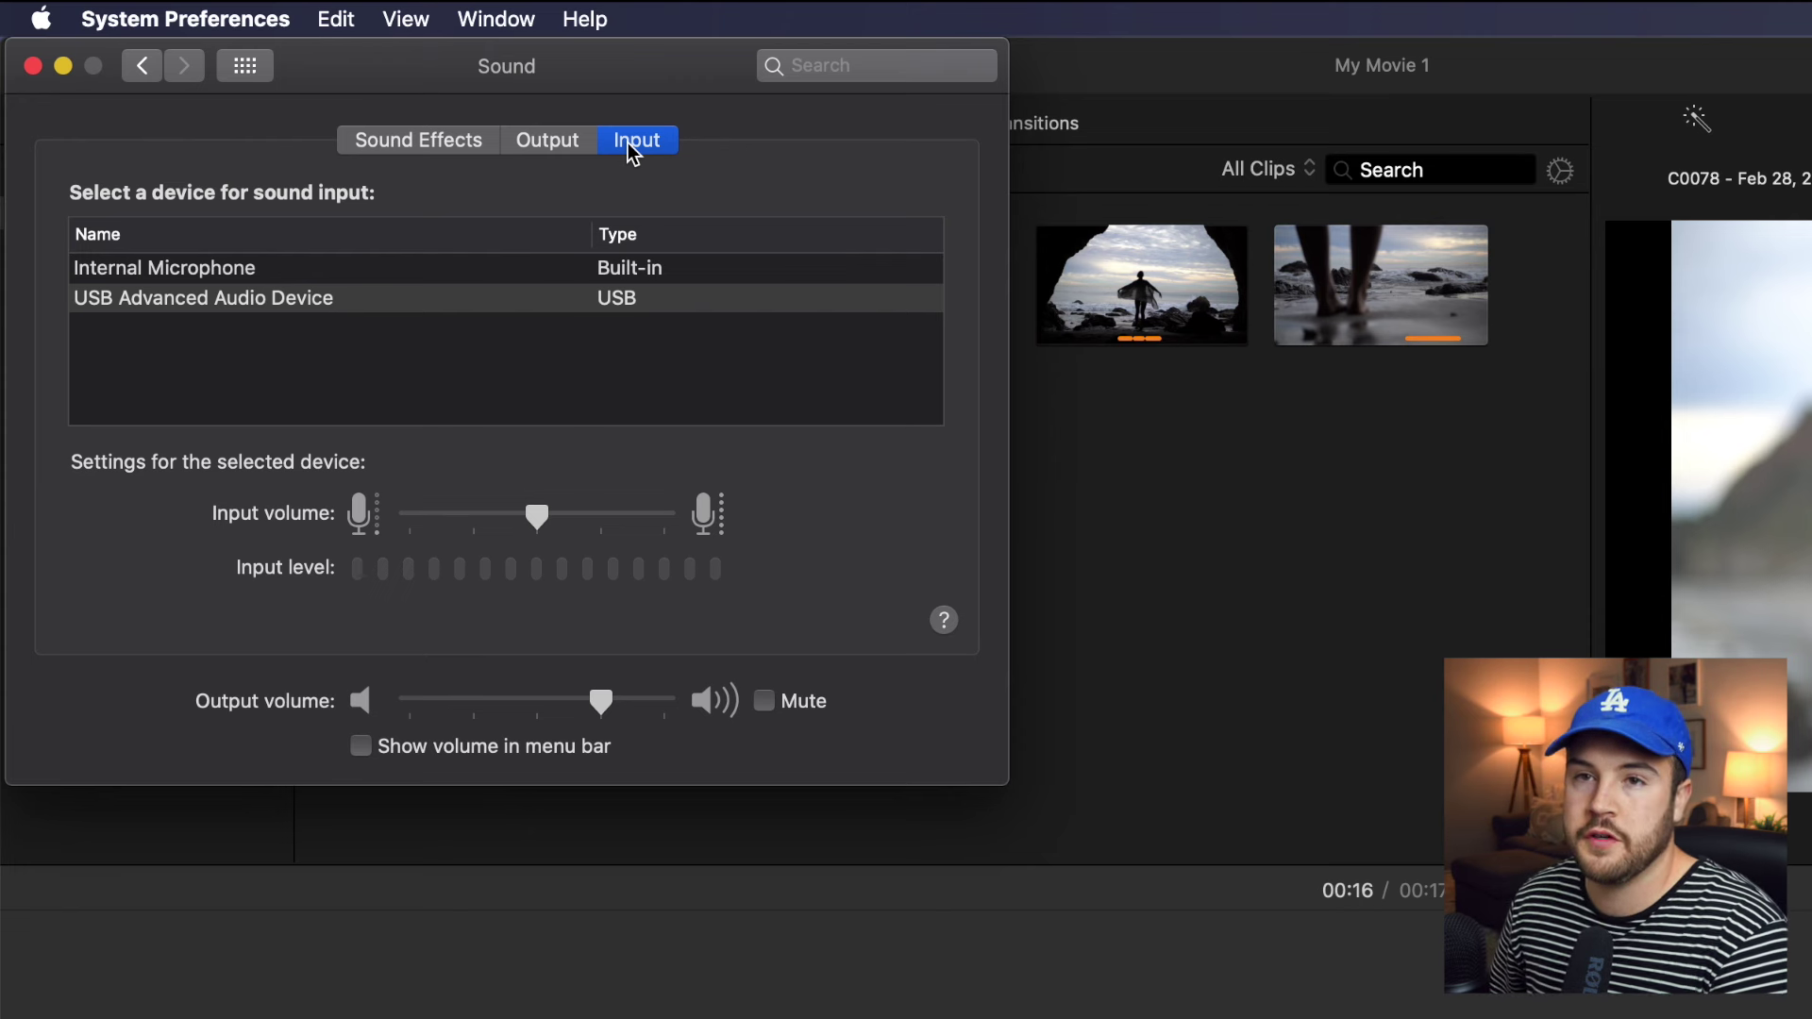
left_click(416, 297)
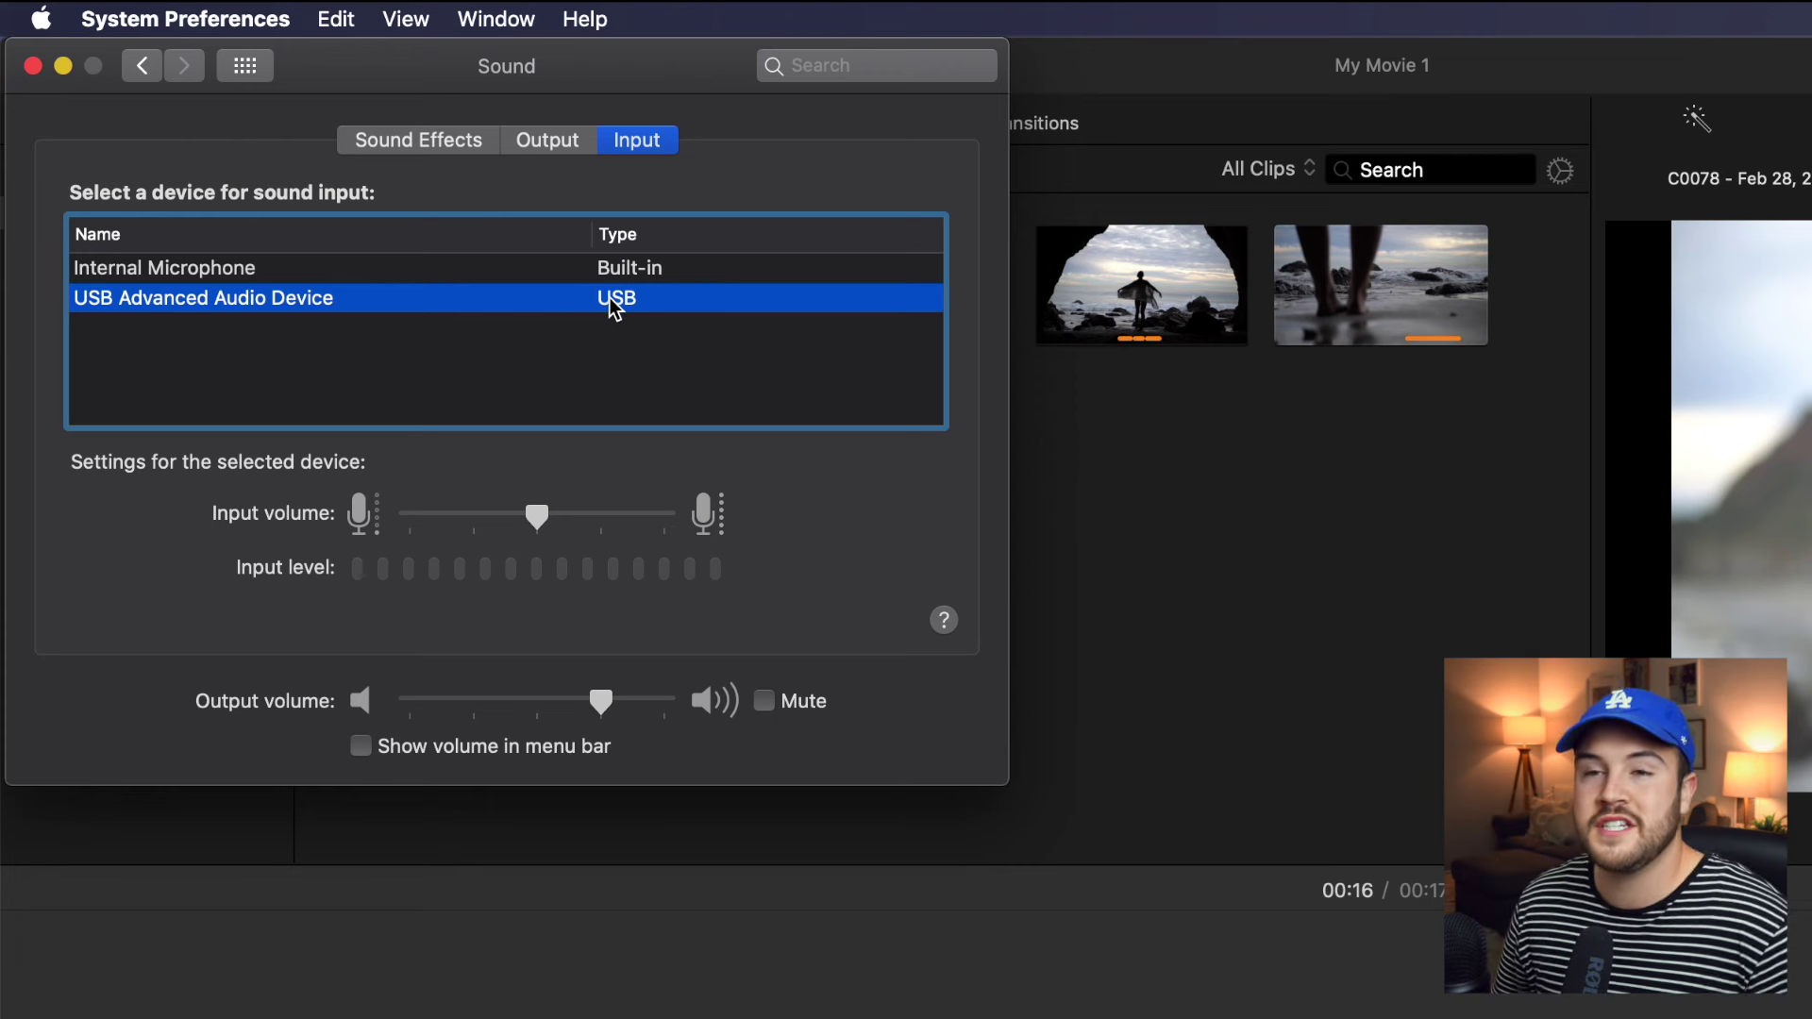
Try different Input volume levels for the USB device, leaving it low
left_click(538, 520)
left_click(537, 521)
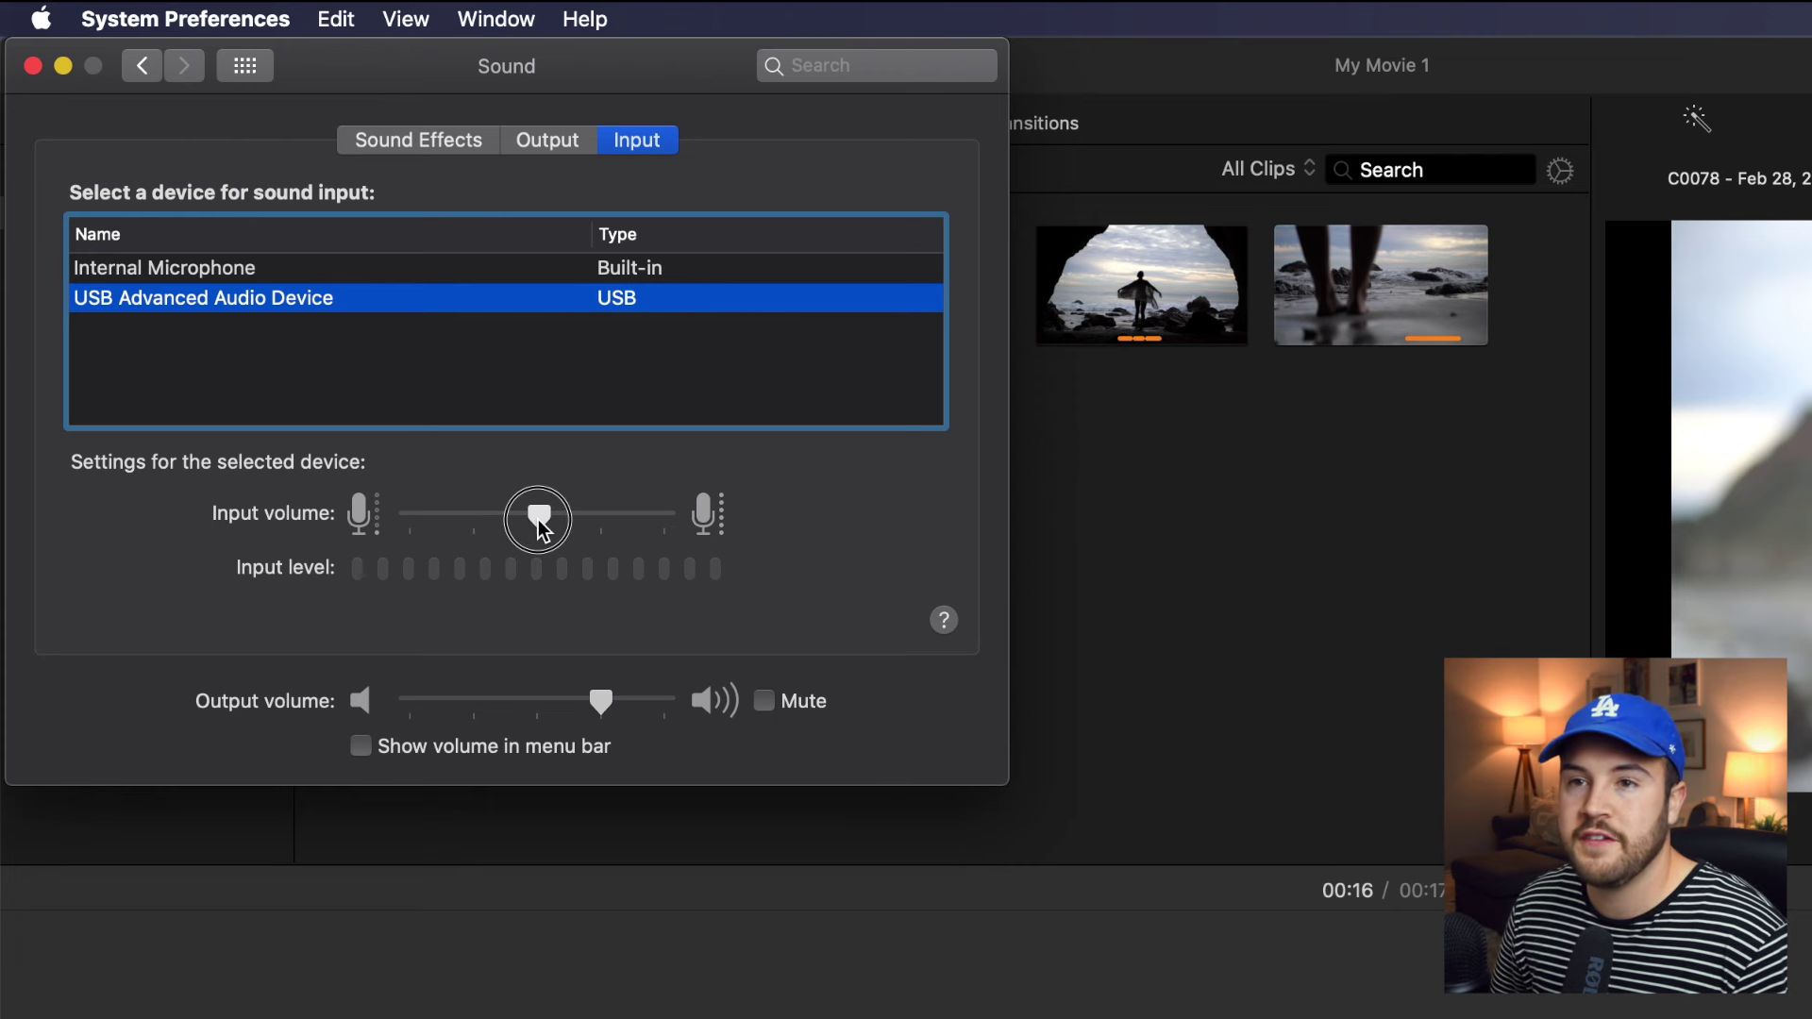
left_click_drag(539, 525, 543, 530)
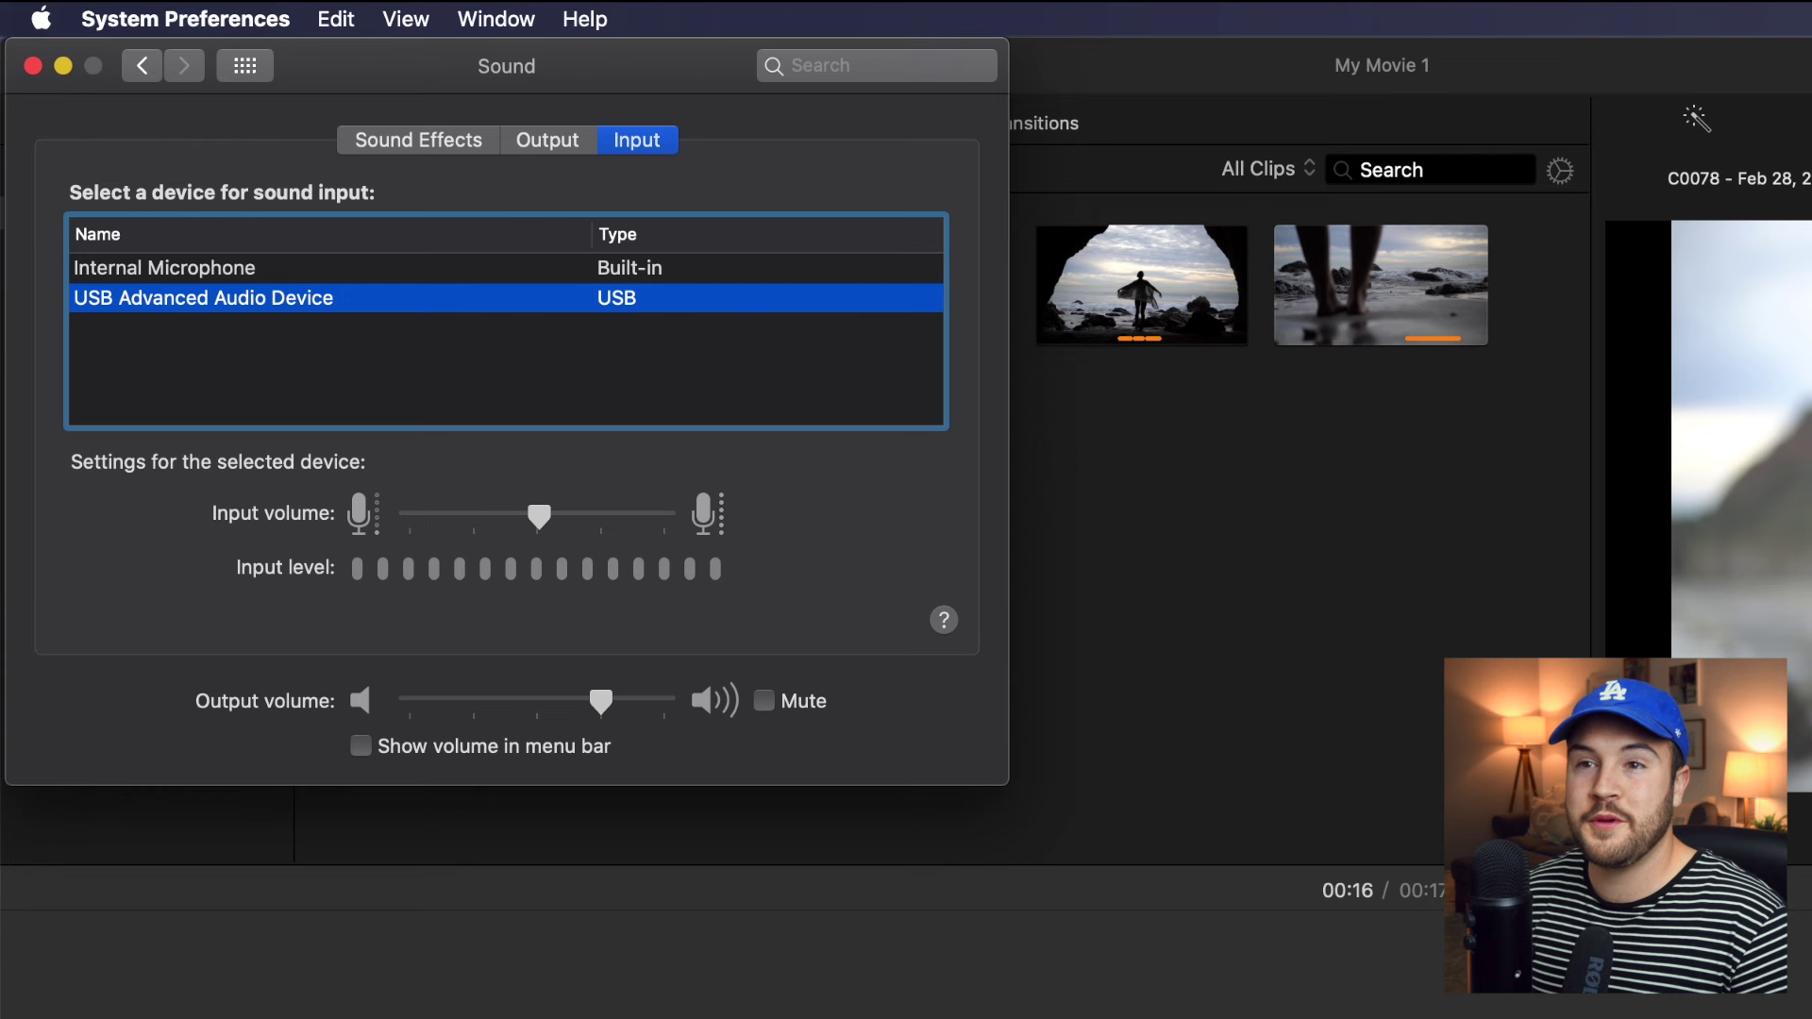
mouse_move(554, 534)
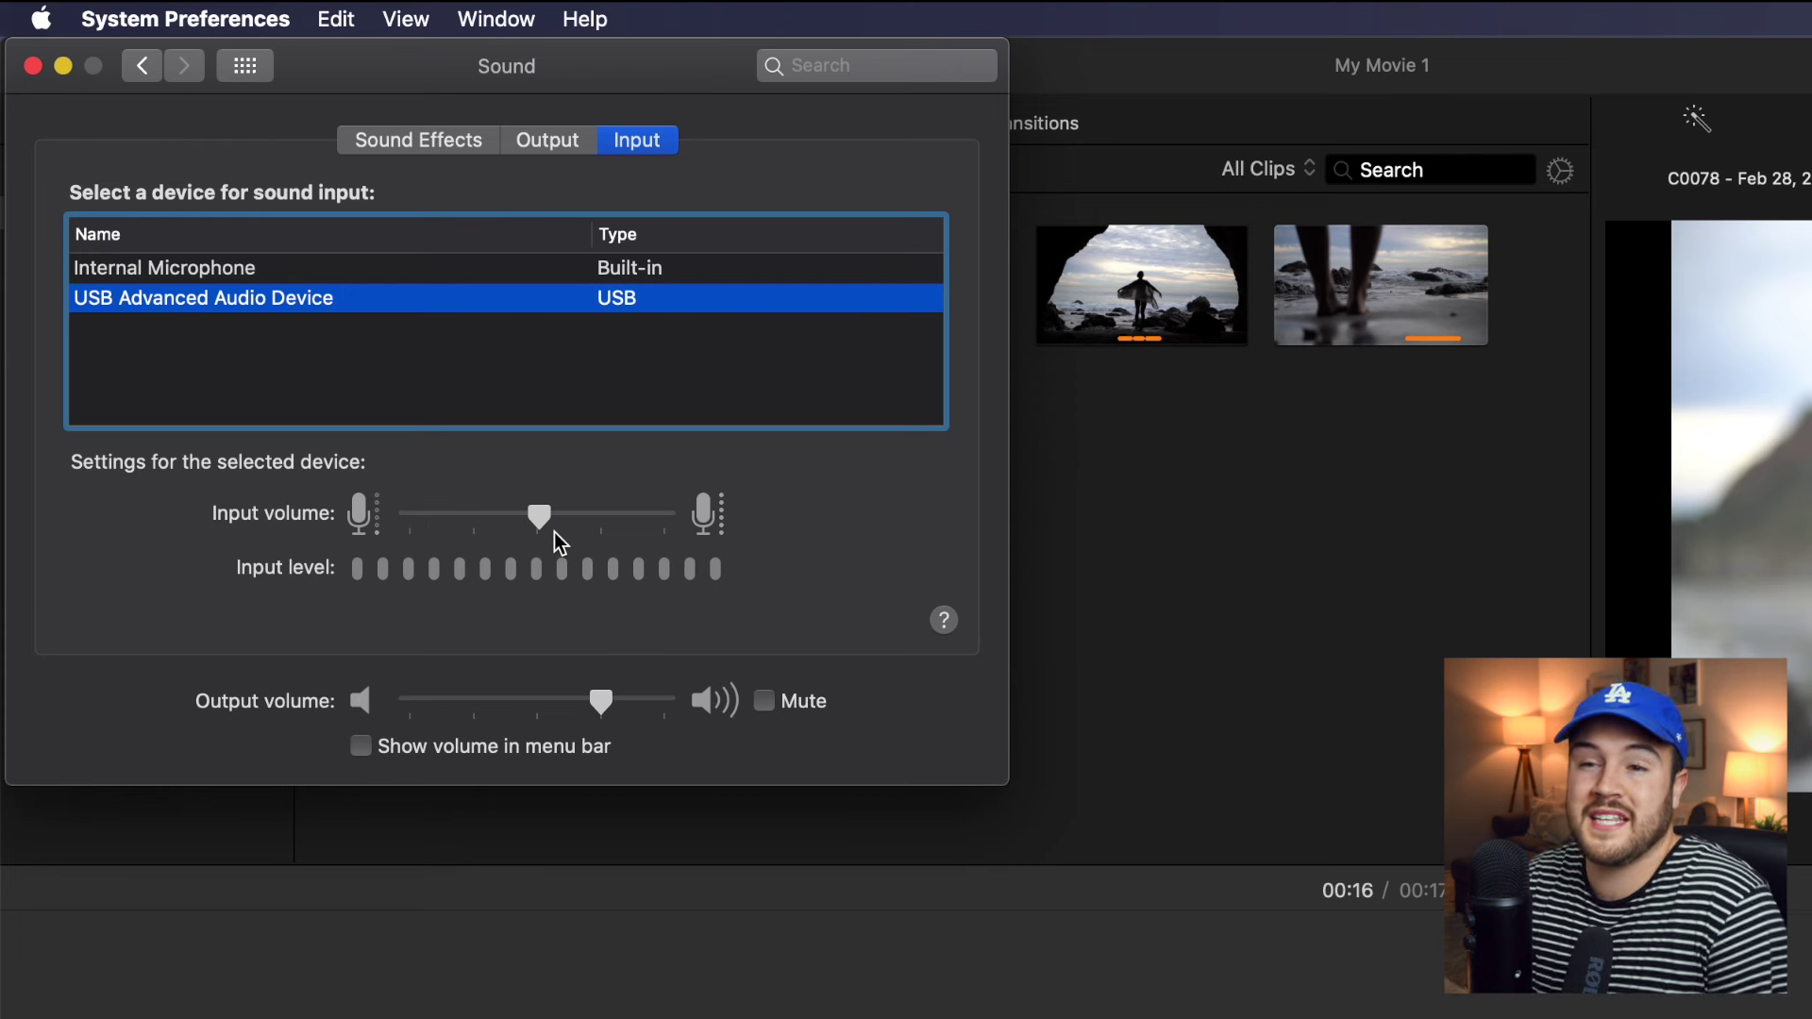
mouse_move(553, 532)
left_mouse_down()
mouse_move(491, 519)
mouse_move(535, 524)
left_mouse_up()
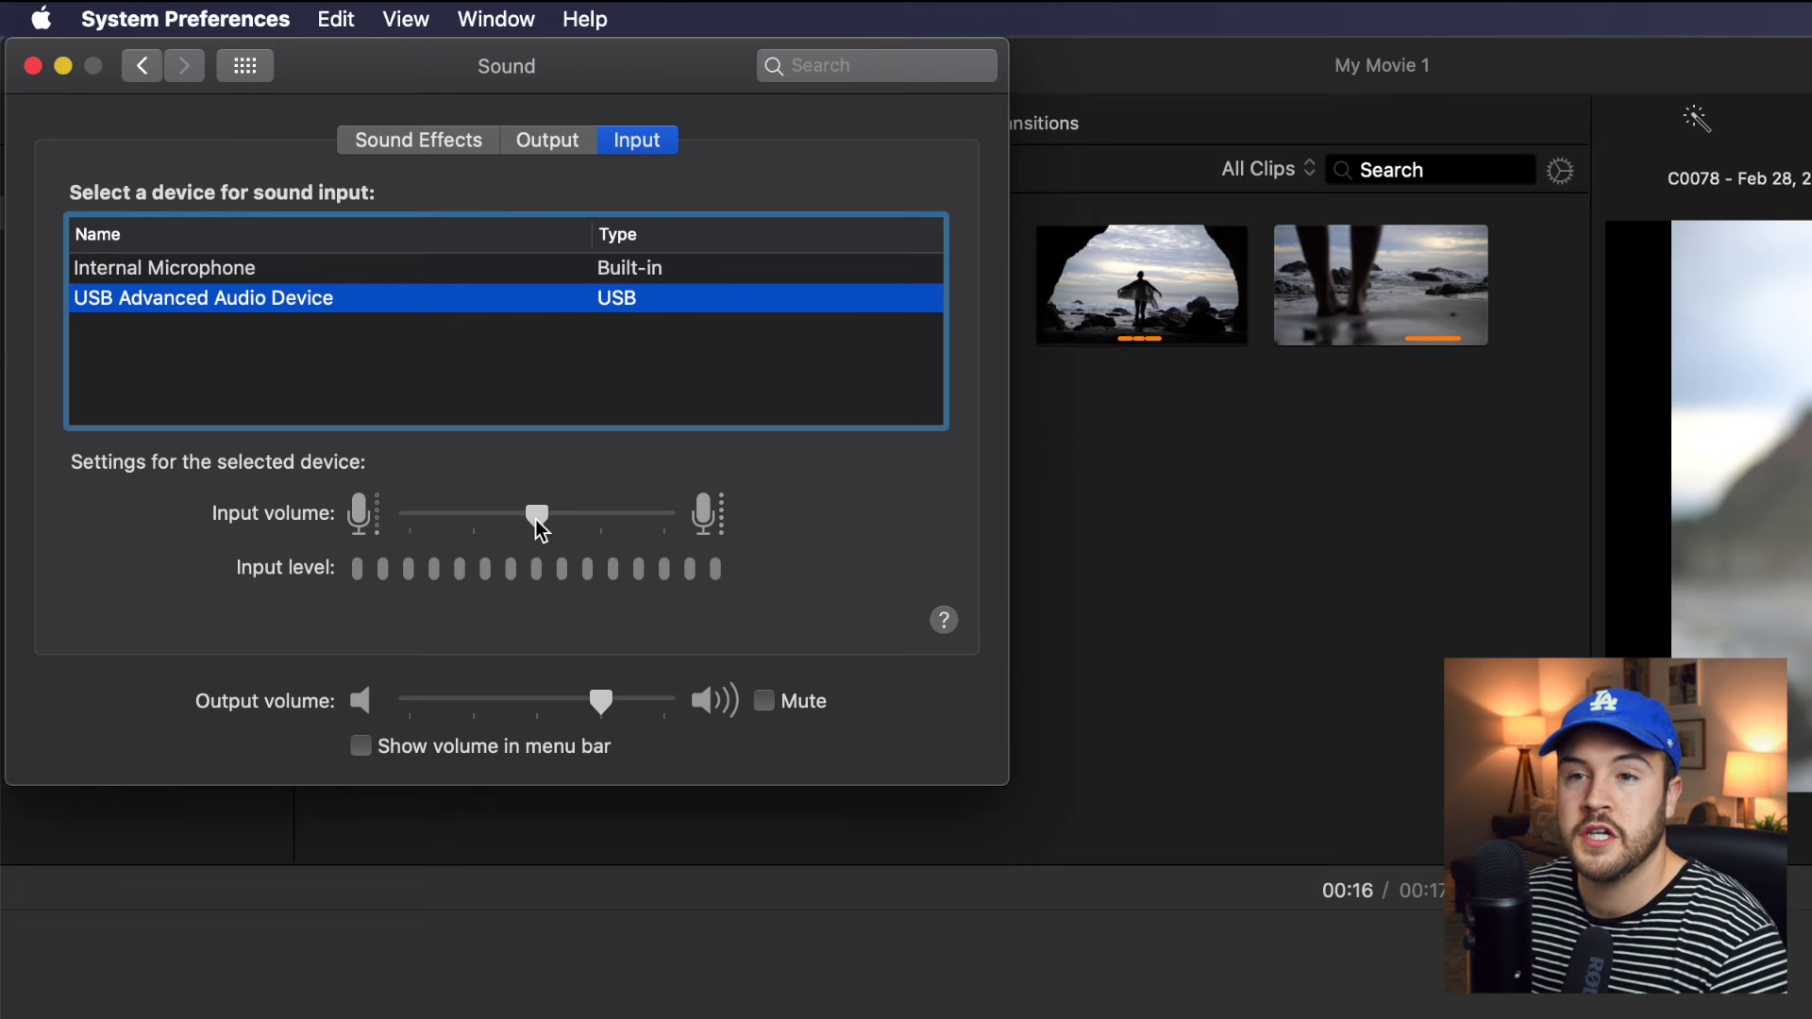
left_click(537, 519)
Turn the USB device's input volume almost to minimum and return to the iMovie project
left_click_drag(536, 519, 414, 538)
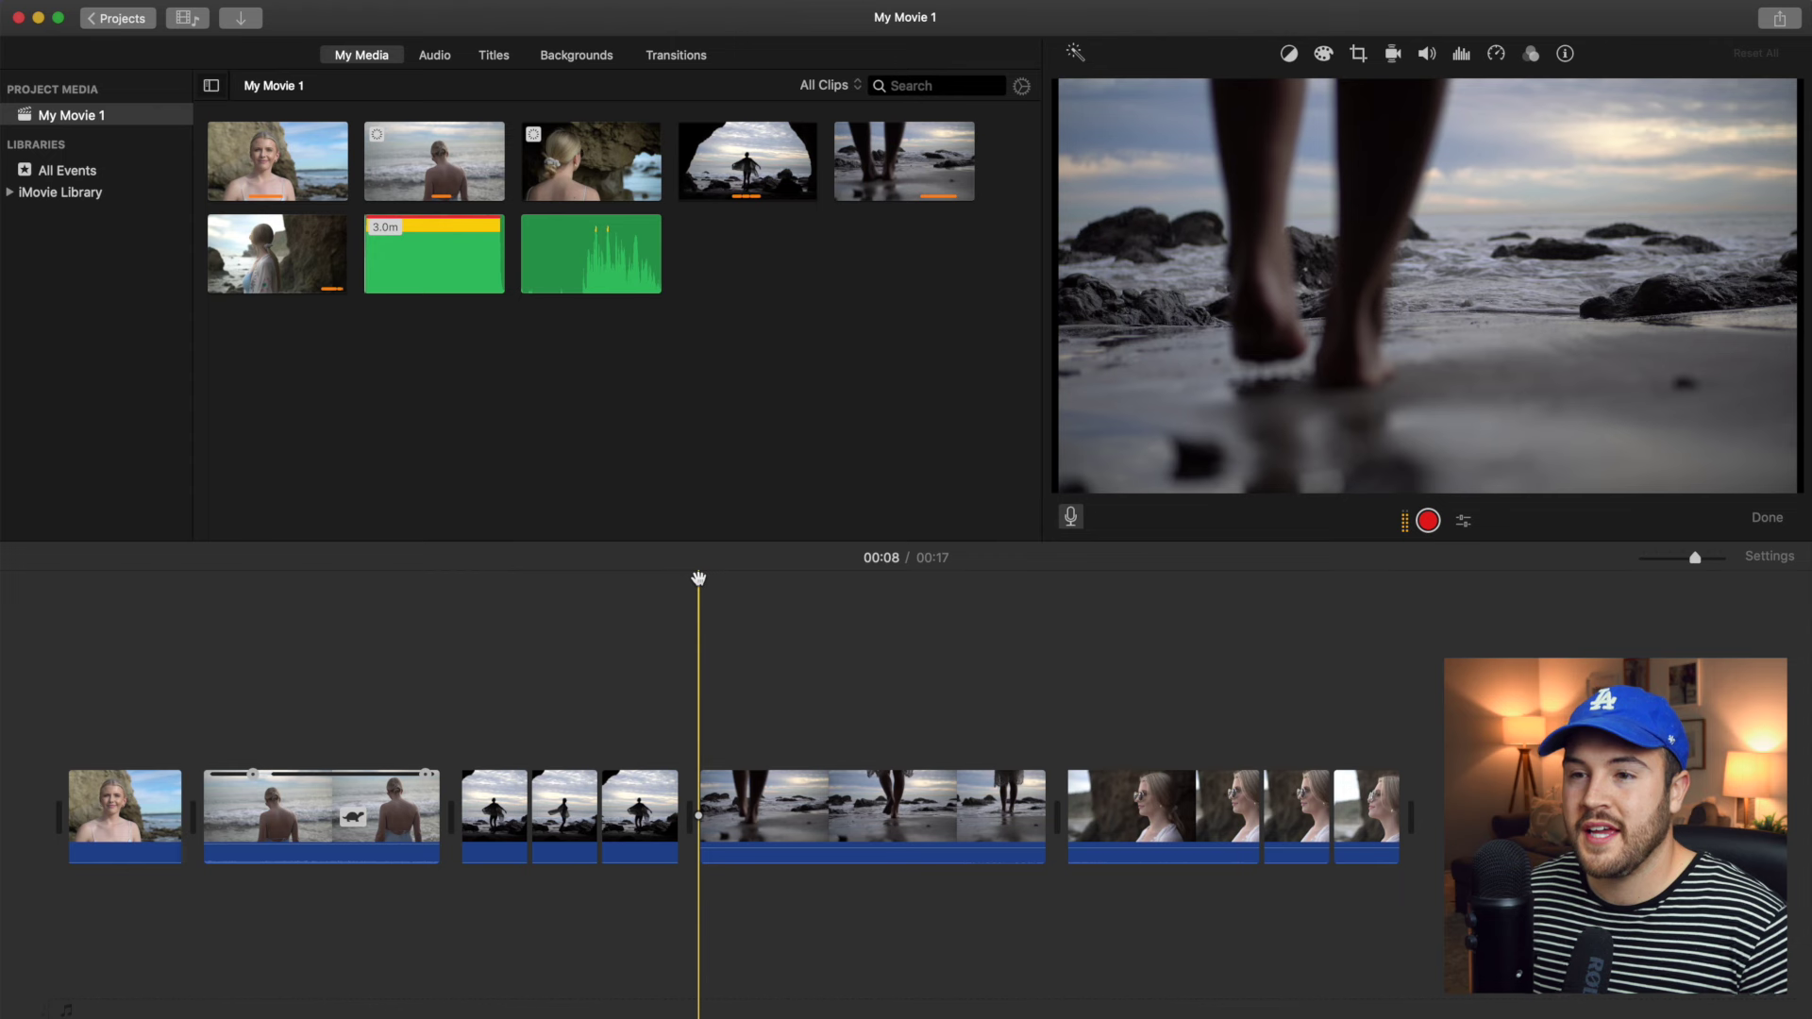
scroll(698, 578, "right", 1)
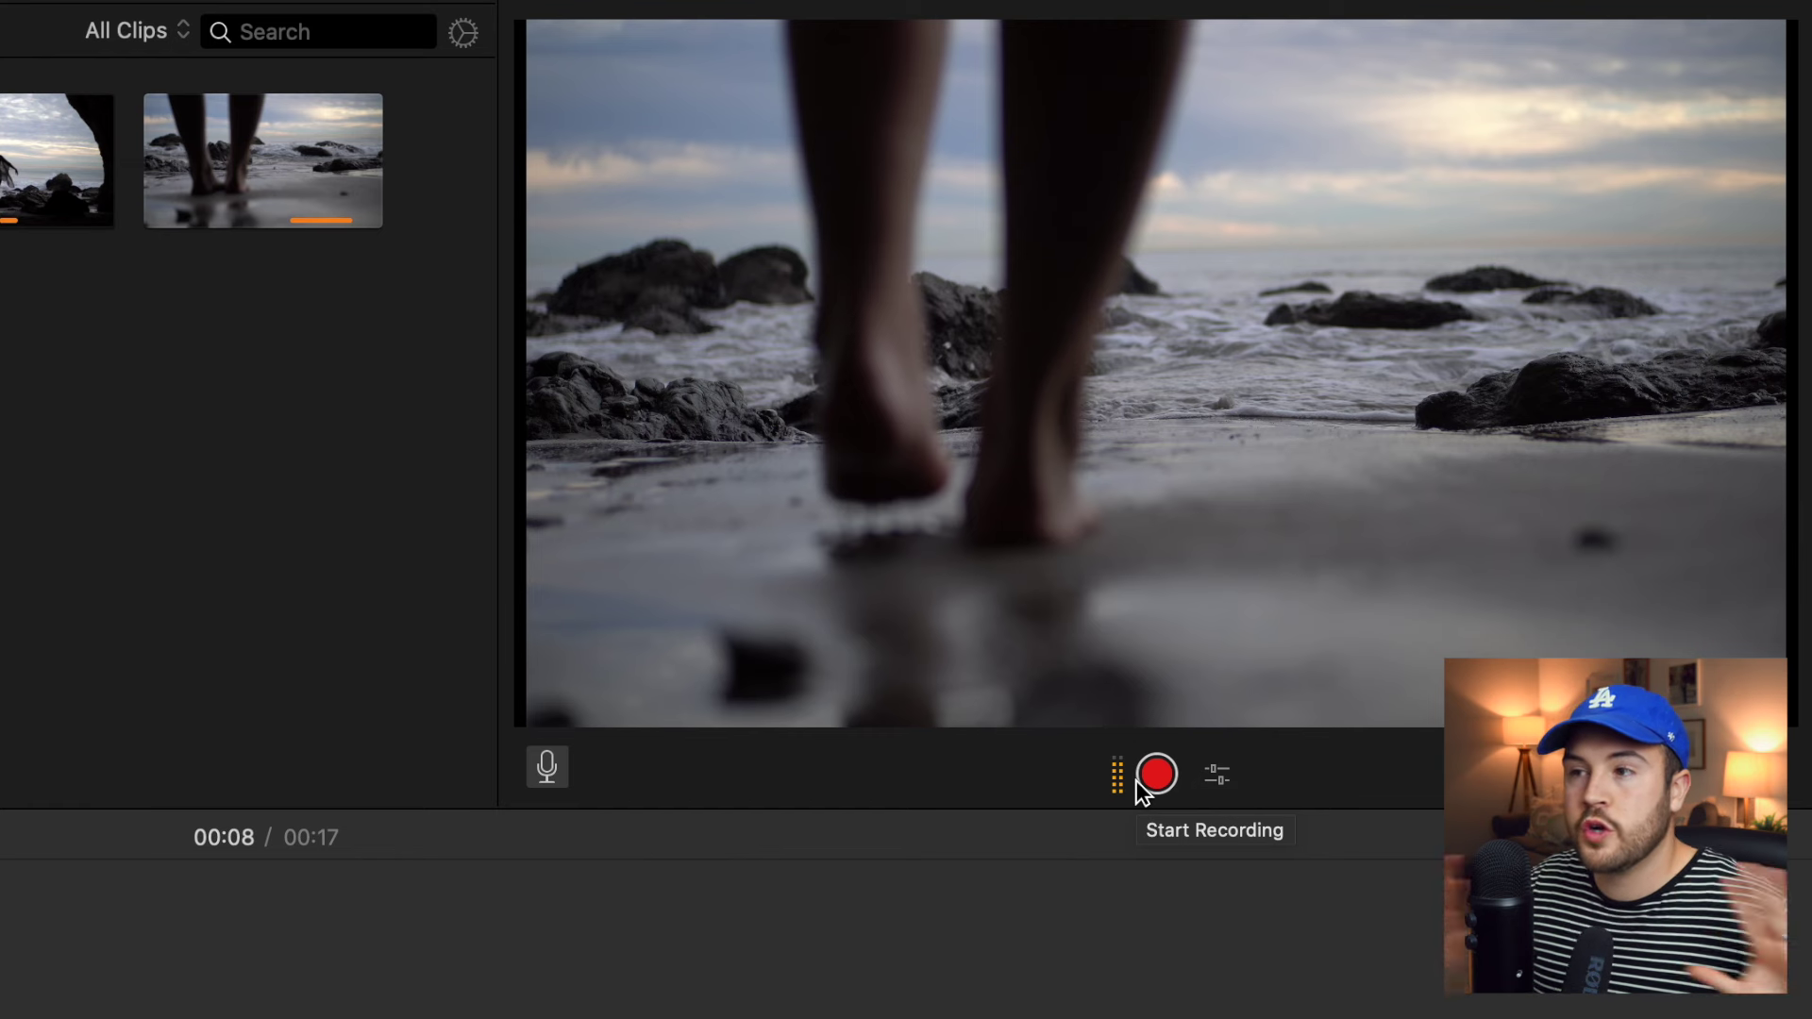
Lower iMovie's voiceover input volume to about 10%
left_click(1217, 774)
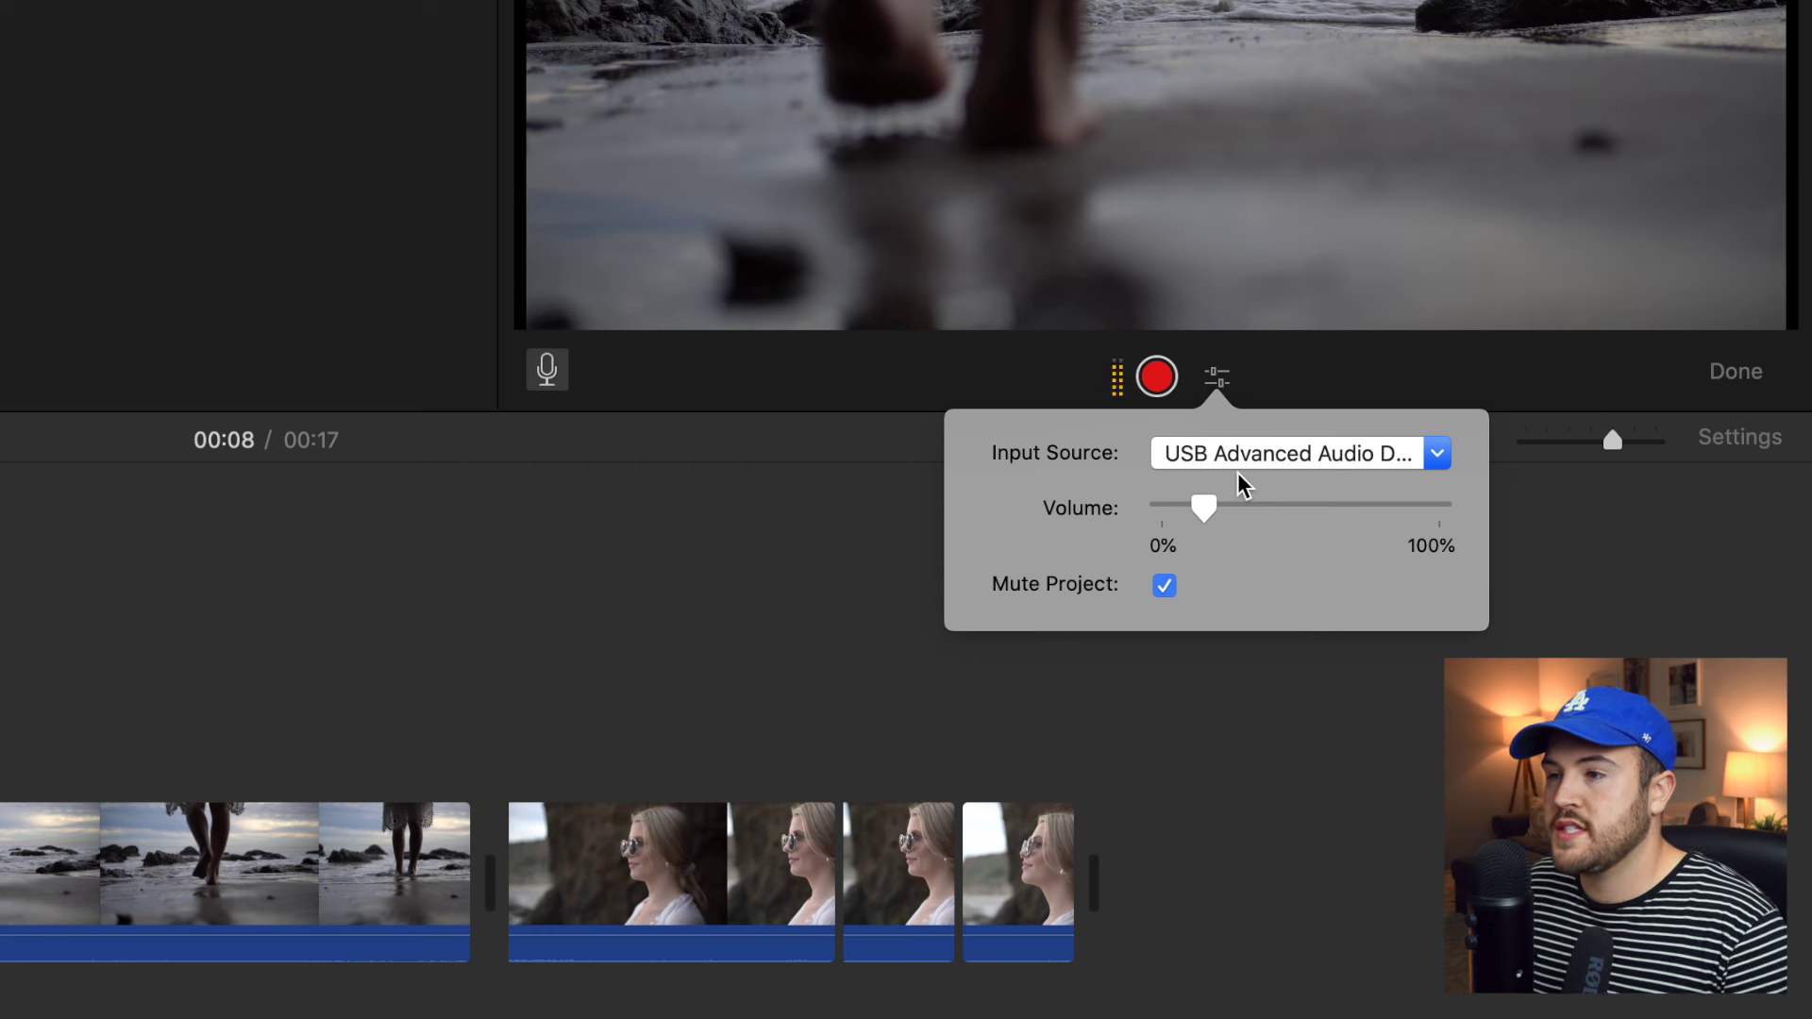
left_click_drag(1209, 517, 1181, 537)
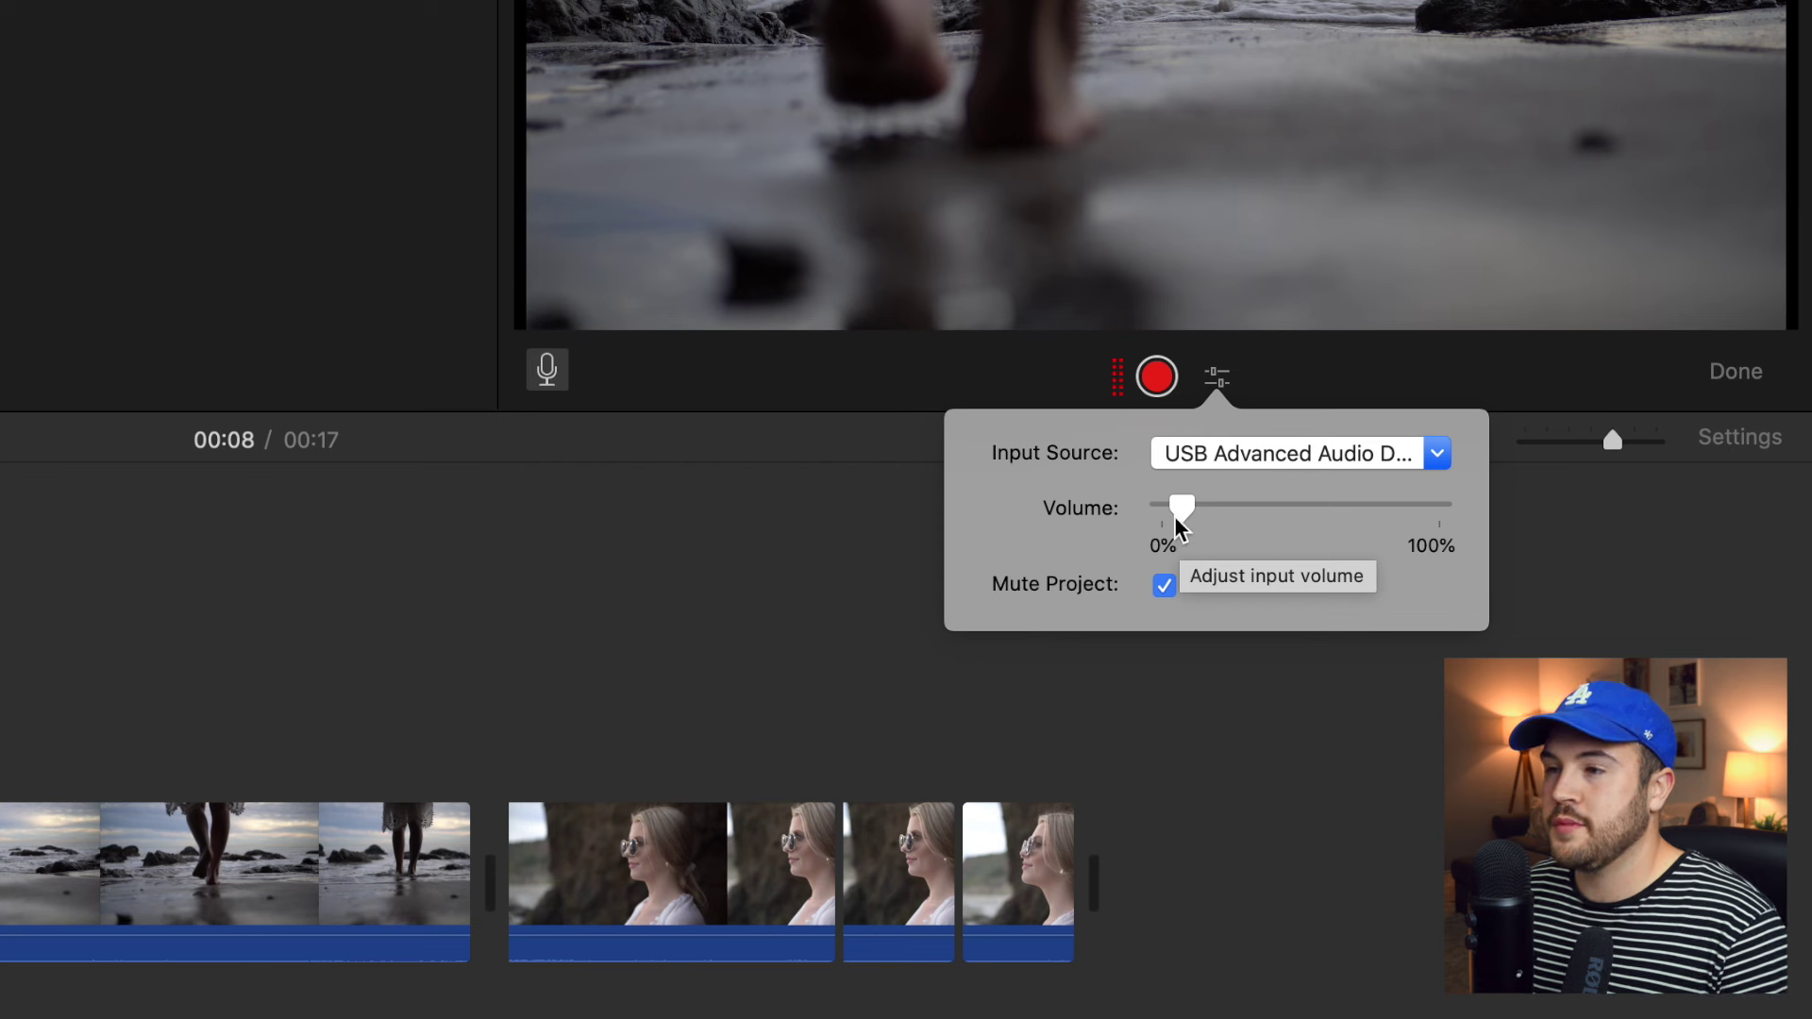
Raise then lower the voiceover Volume slider to set the input level, and close the options
left_click_drag(1183, 530, 1331, 522)
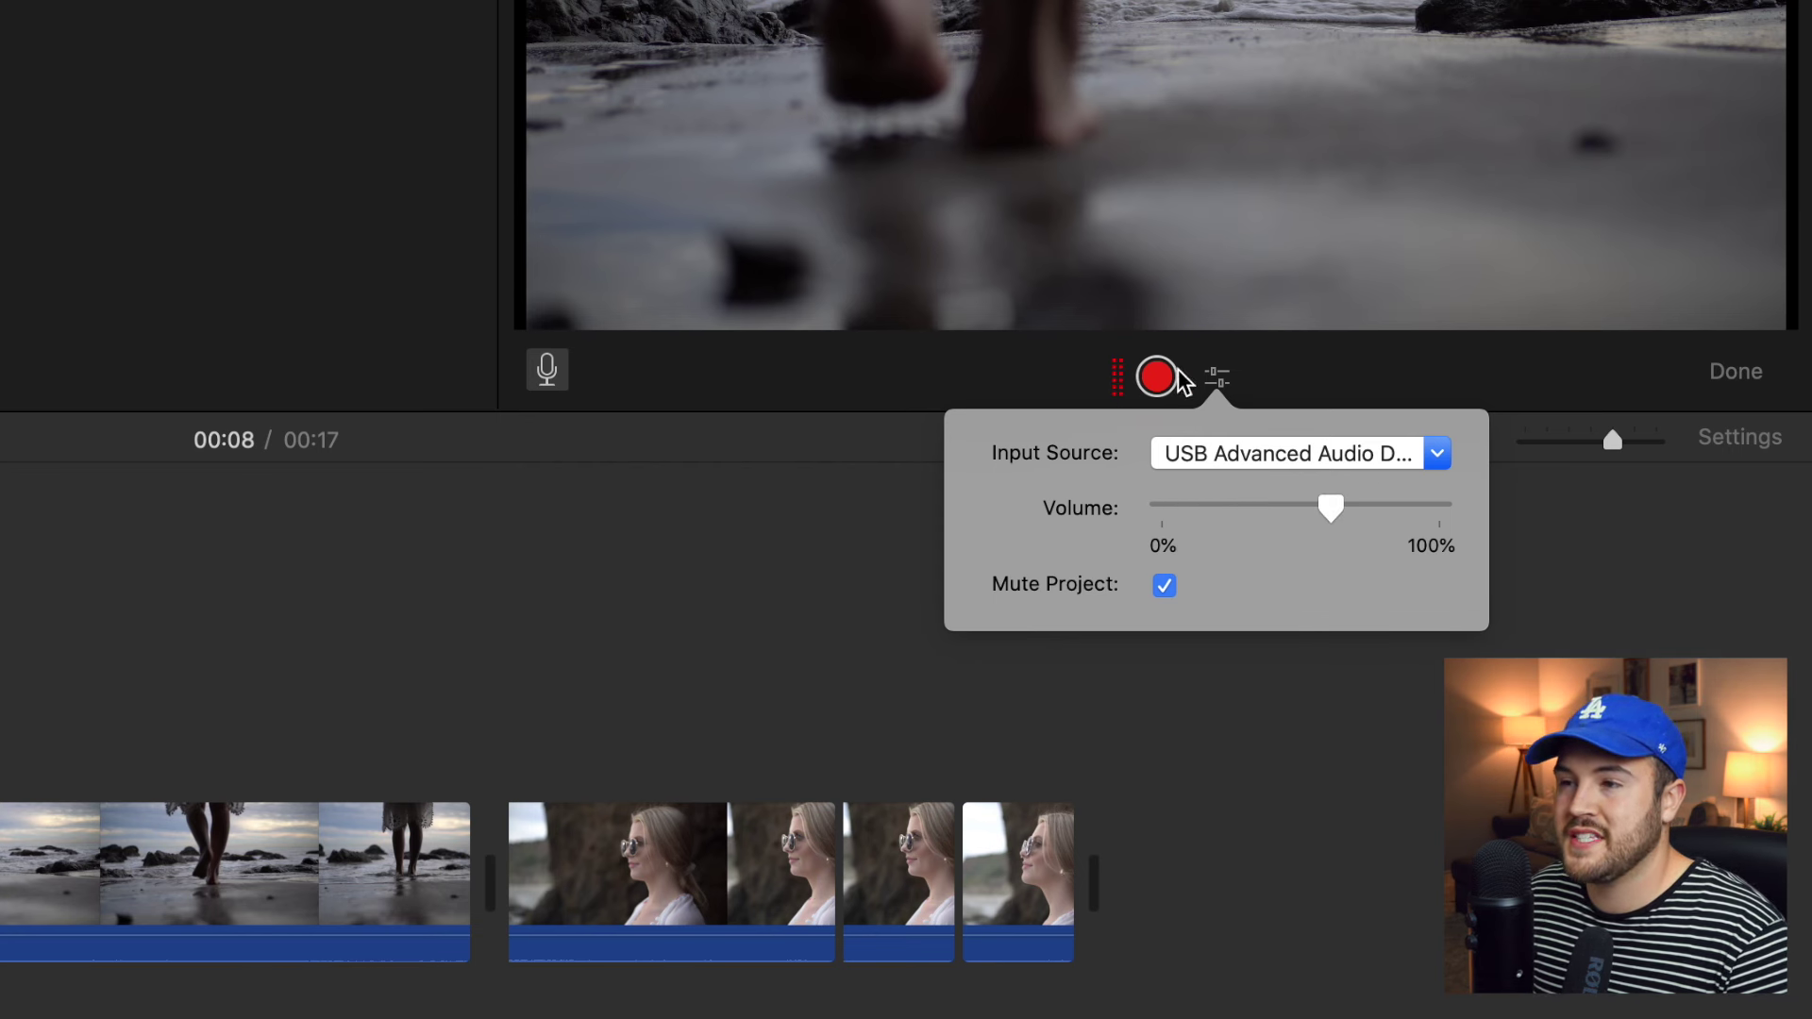
left_click_drag(1332, 514, 1159, 539)
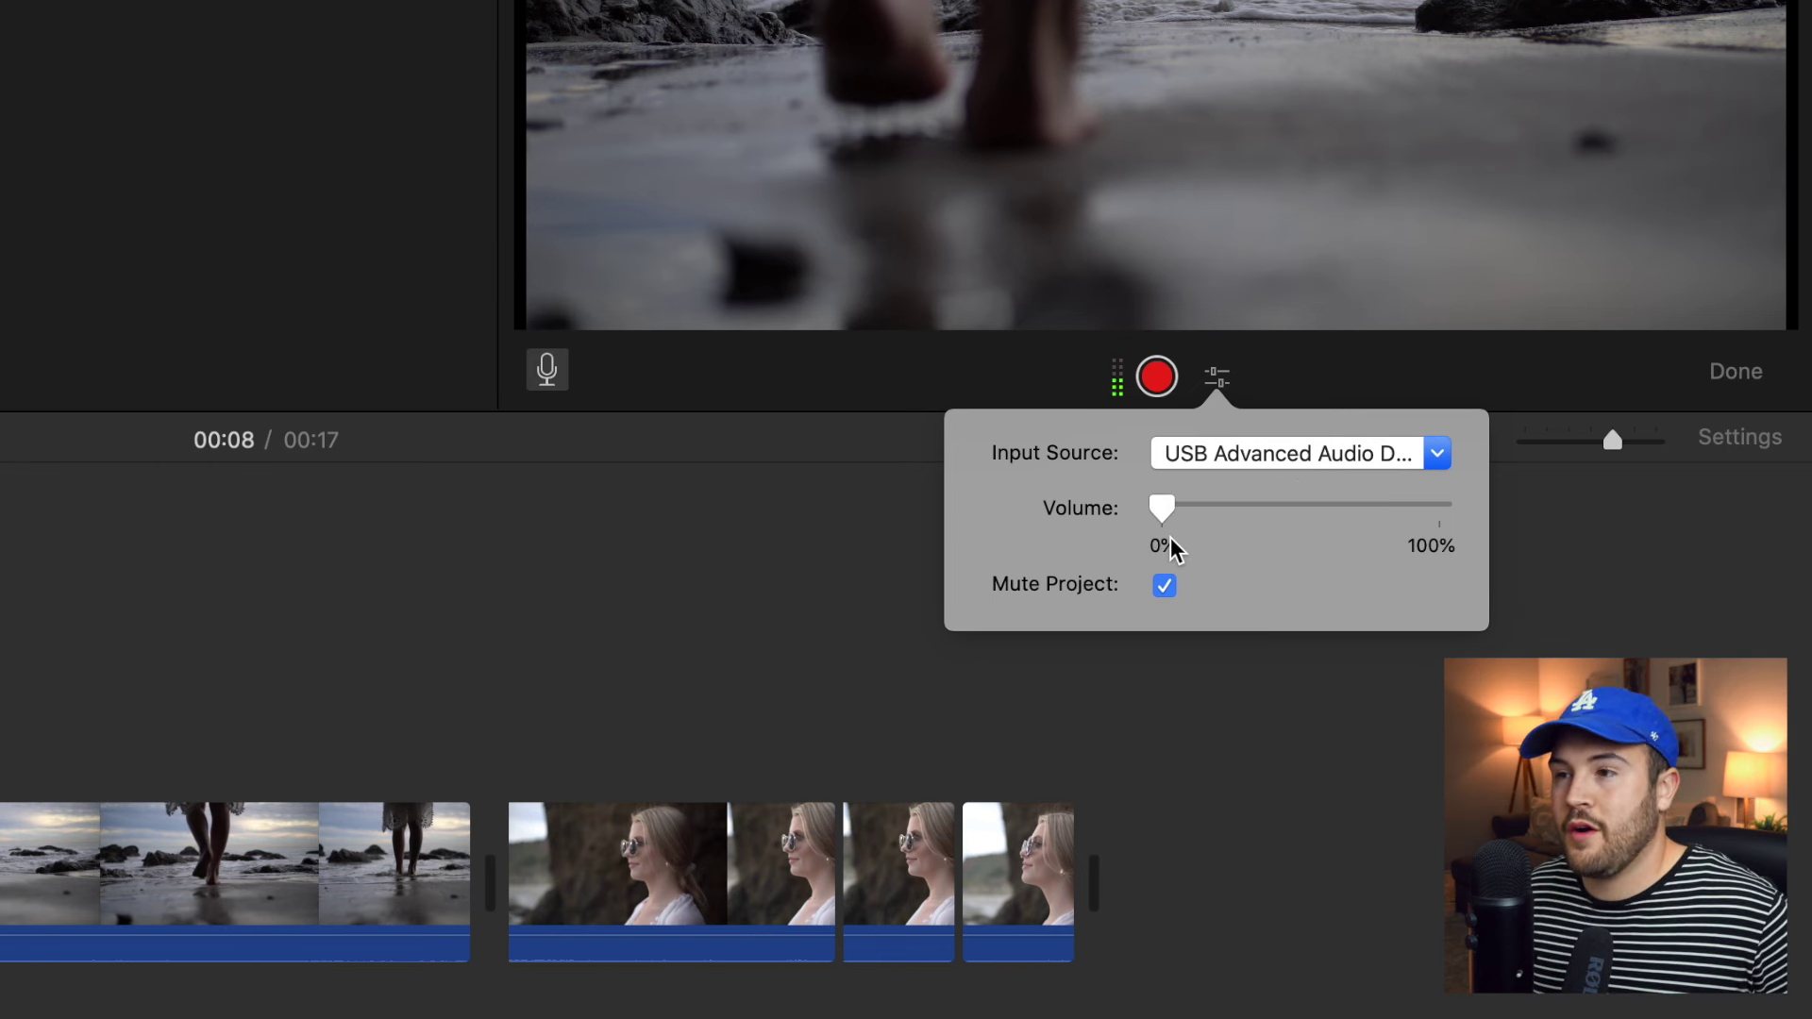
left_click(1104, 352)
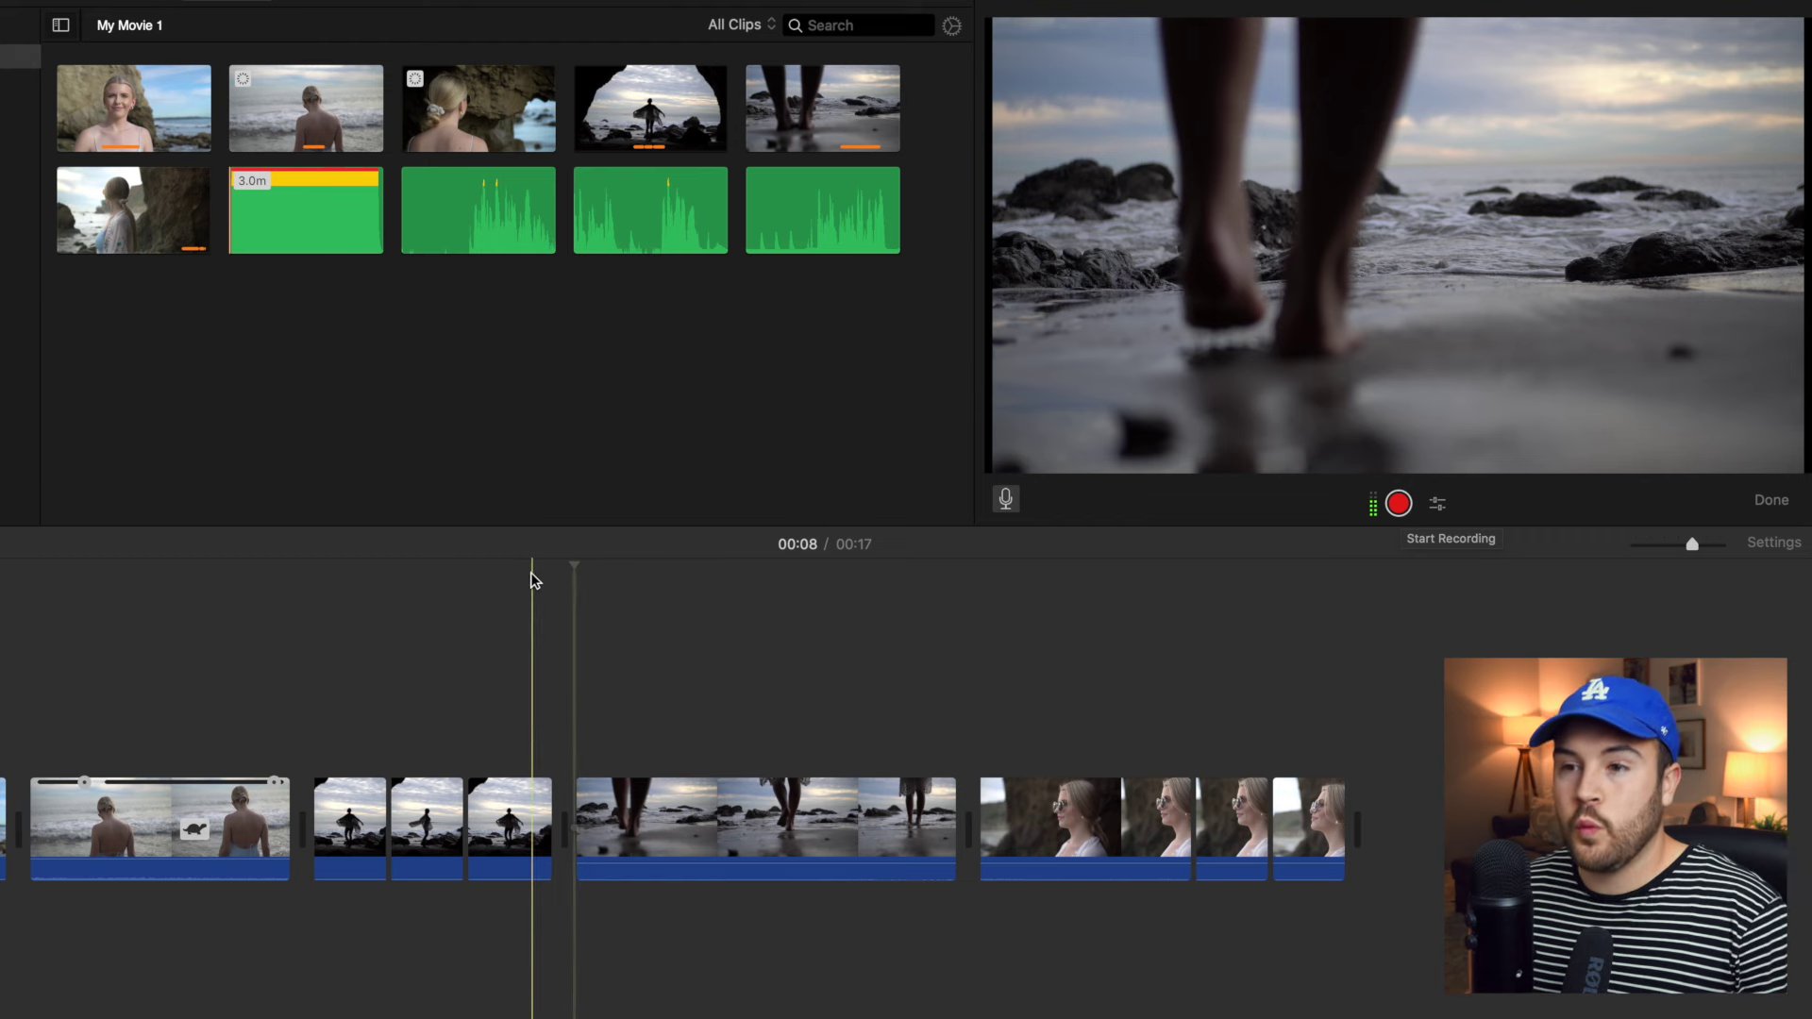
Record the 5.8-second VO-4 voiceover starting at 00:08 under the walking-feet clip
left_click(576, 566)
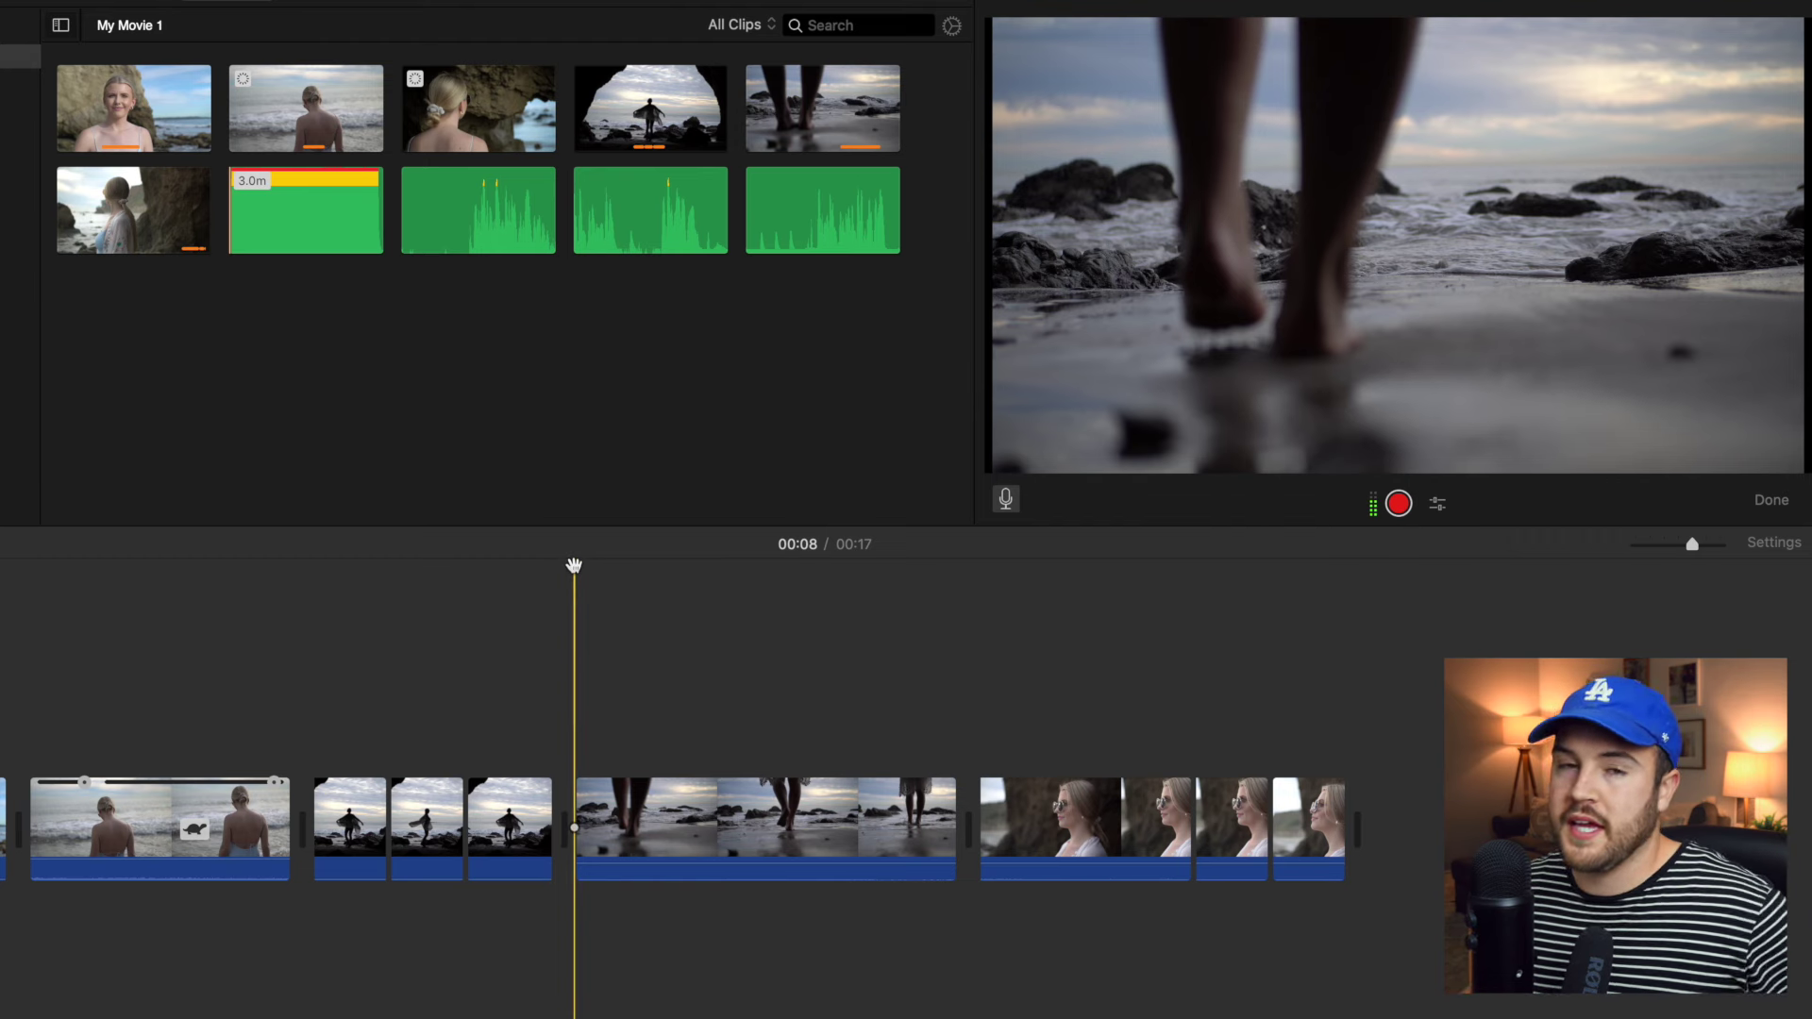
left_click(1398, 505)
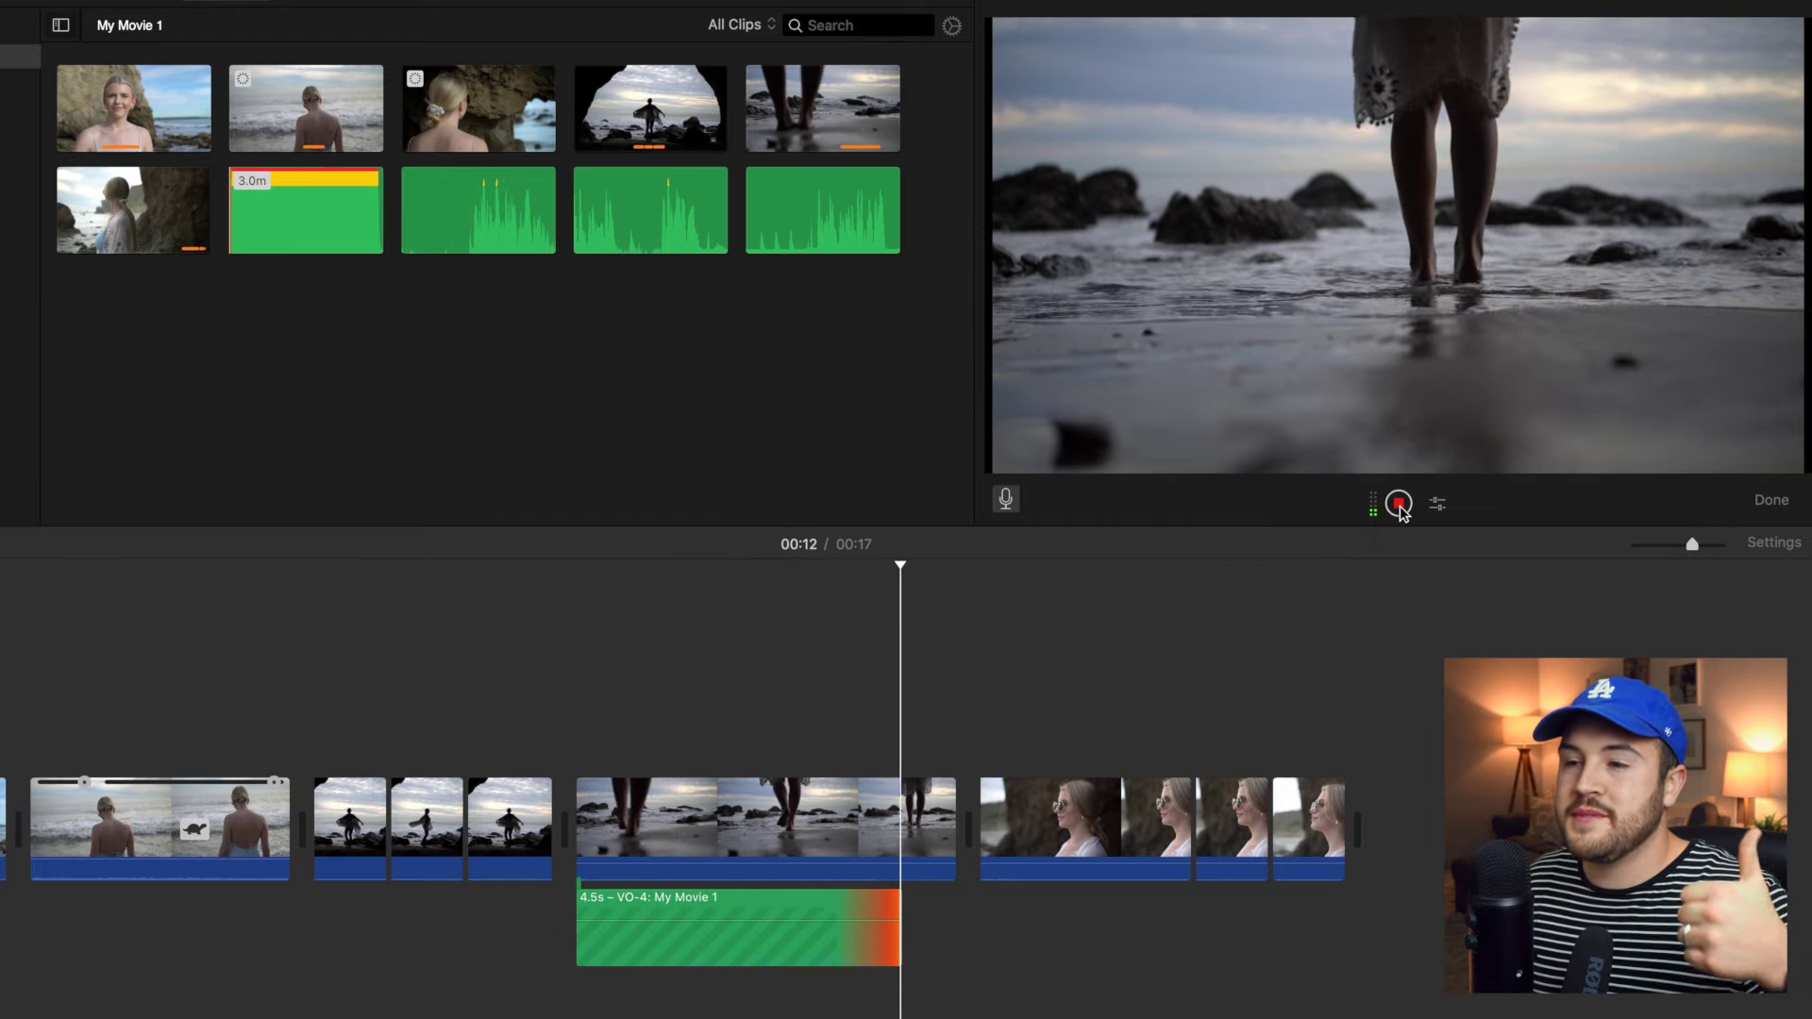
left_click(1399, 505)
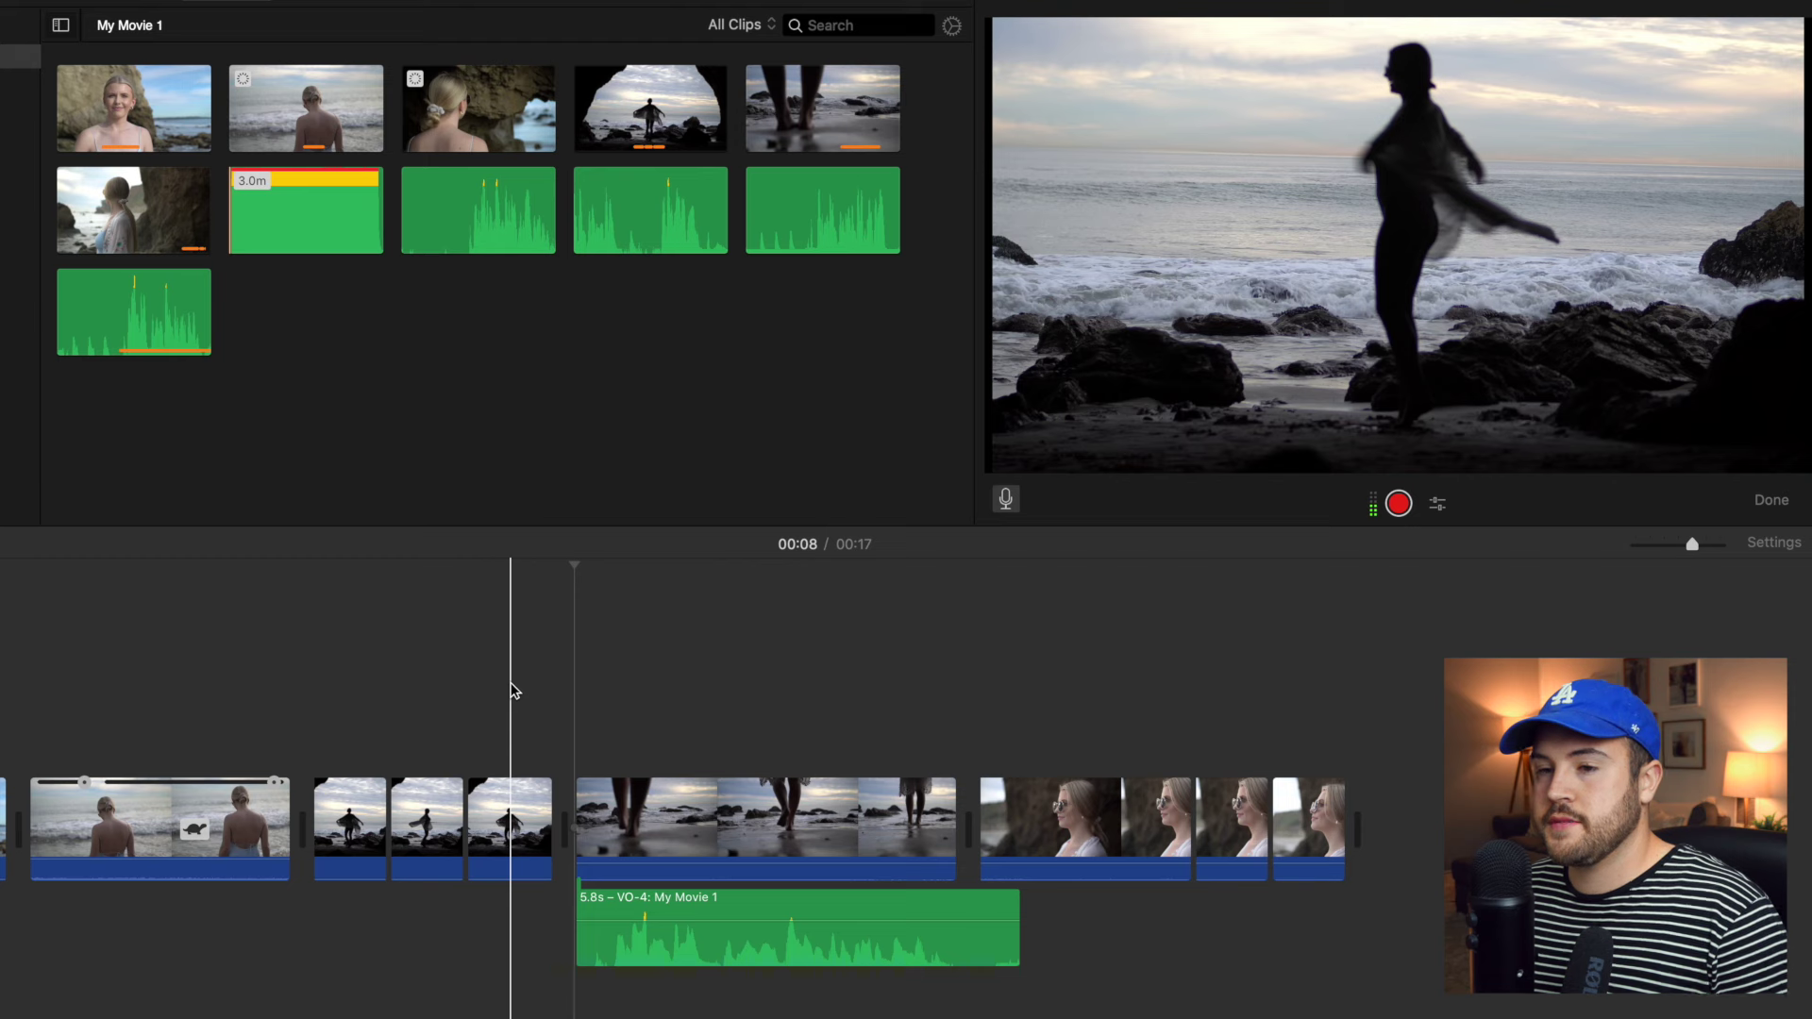
key("space")
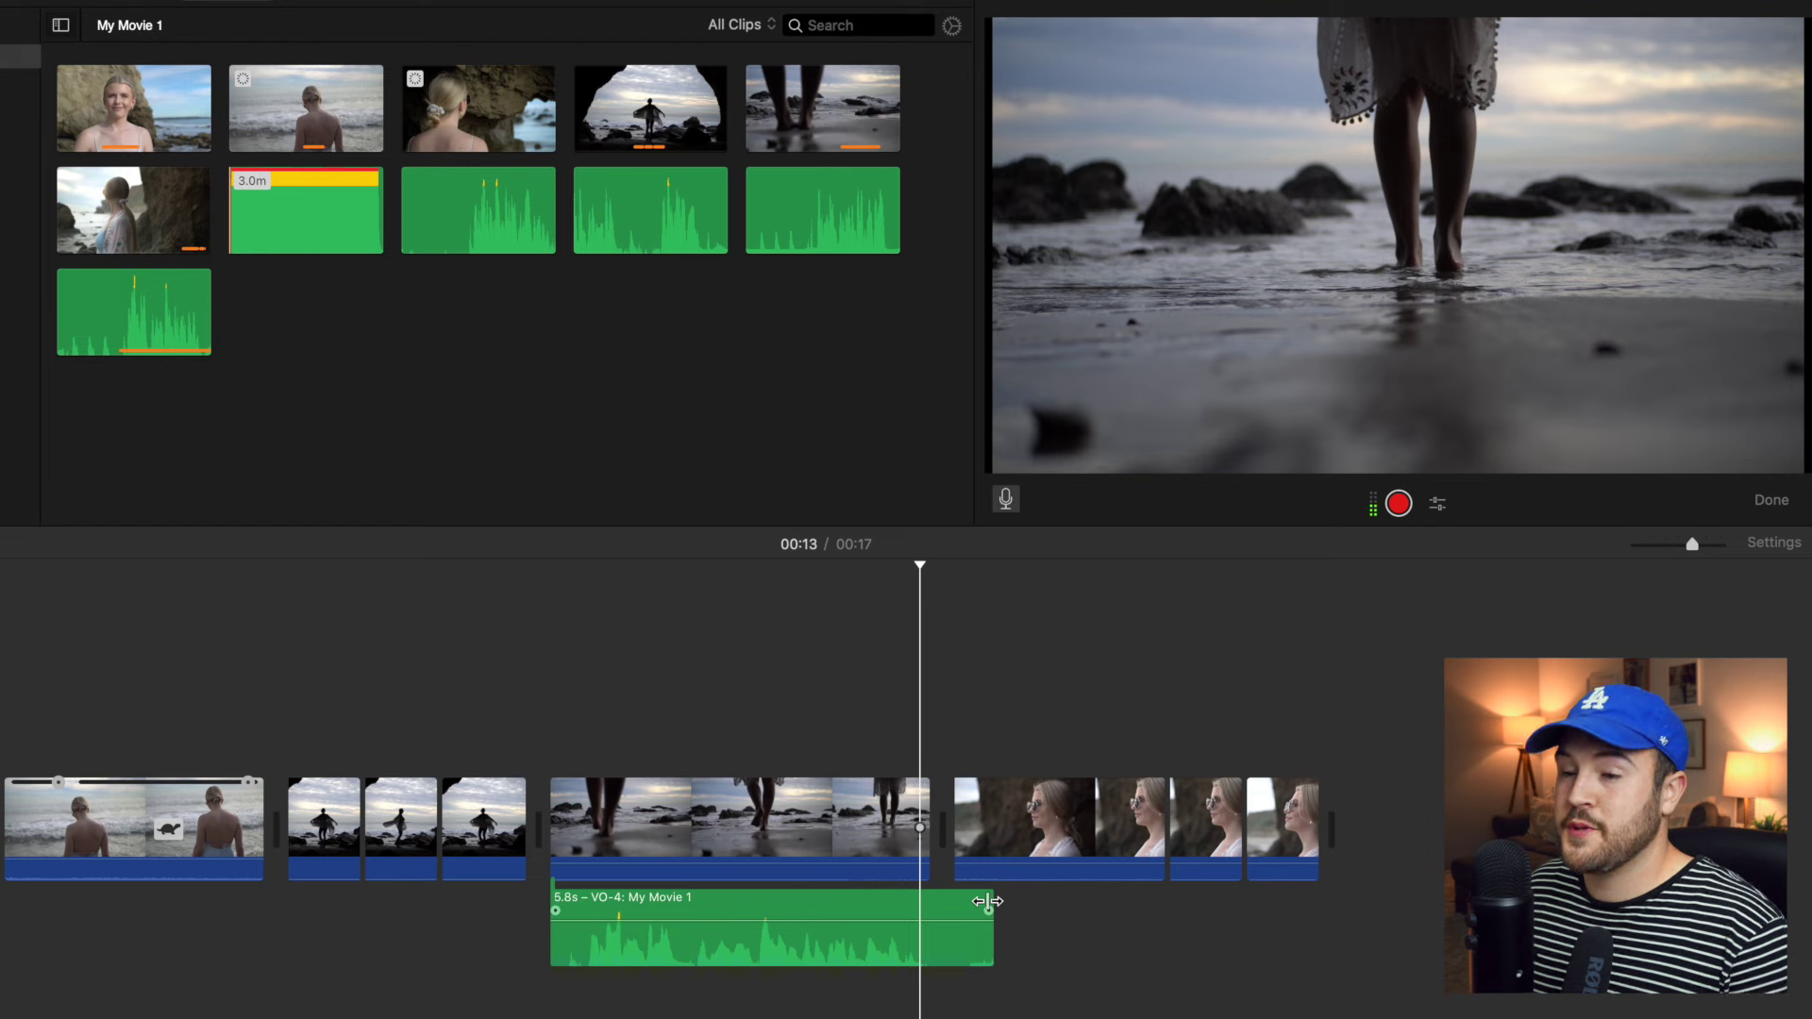
Trim VO-4's end, move it to the movie's start, and trim its beginning to 4.9 seconds
left_click_drag(988, 901, 963, 901)
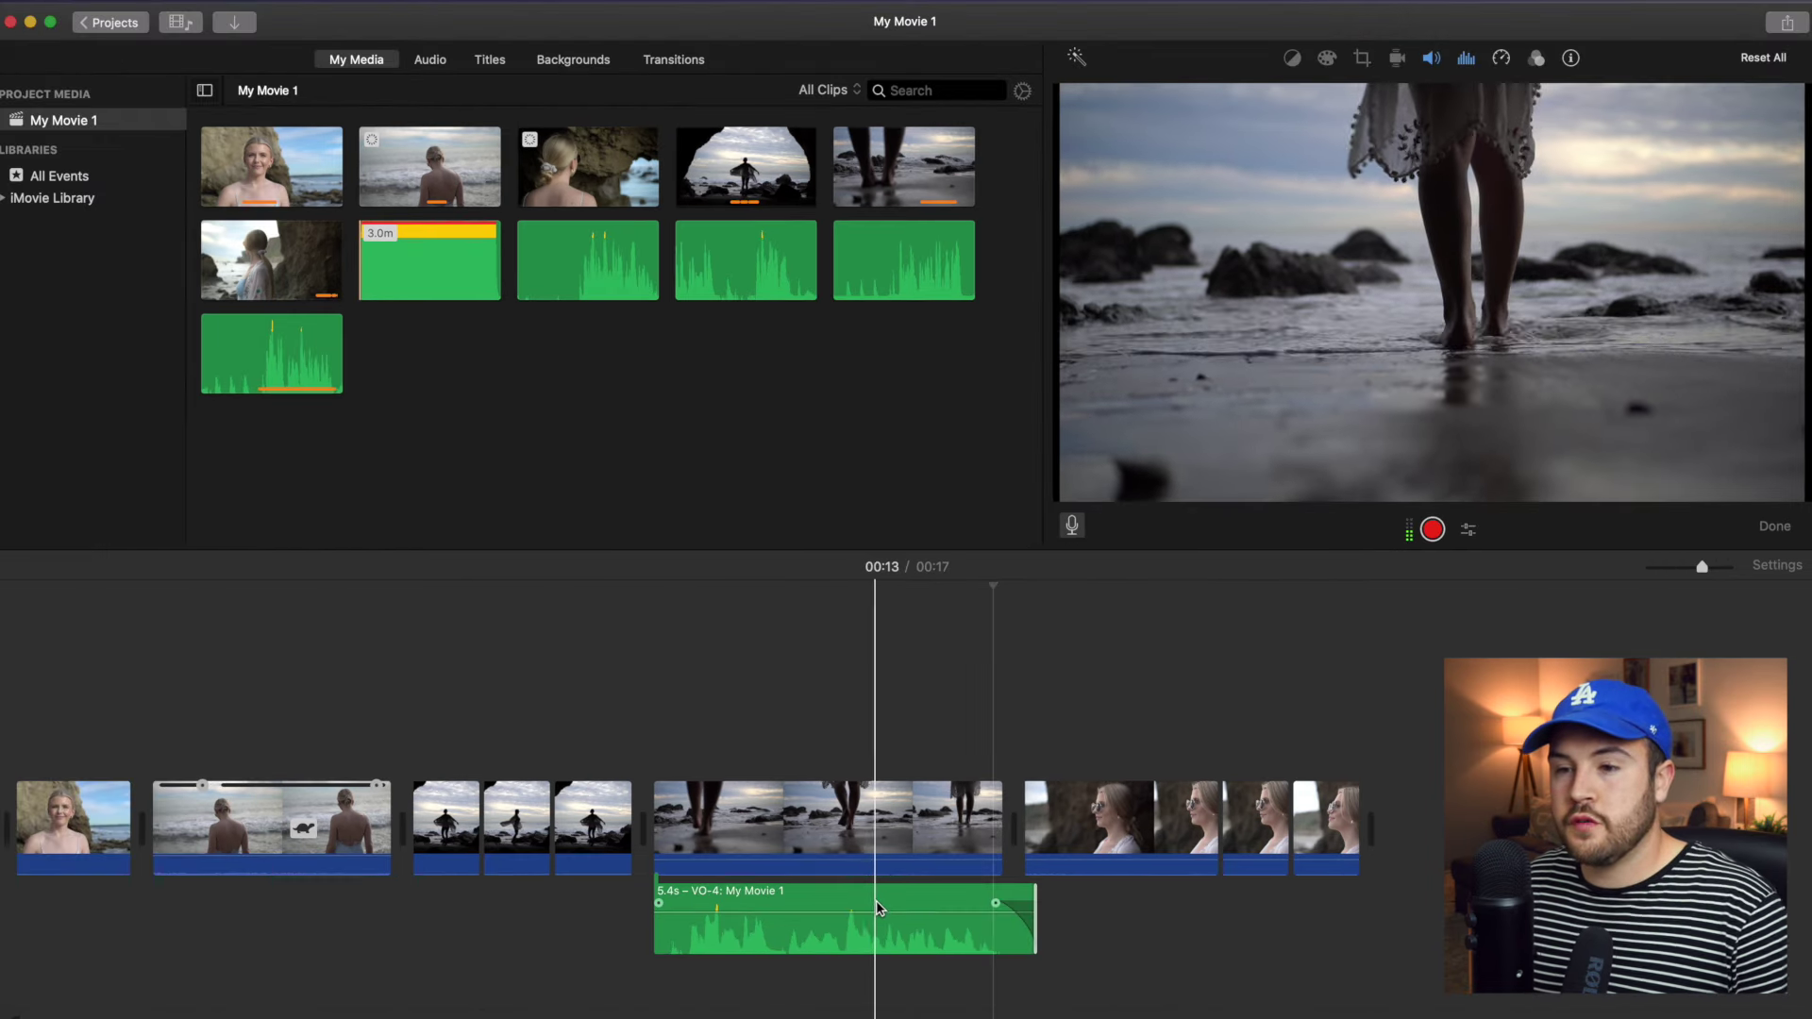
left_click_drag(765, 924, 300, 914)
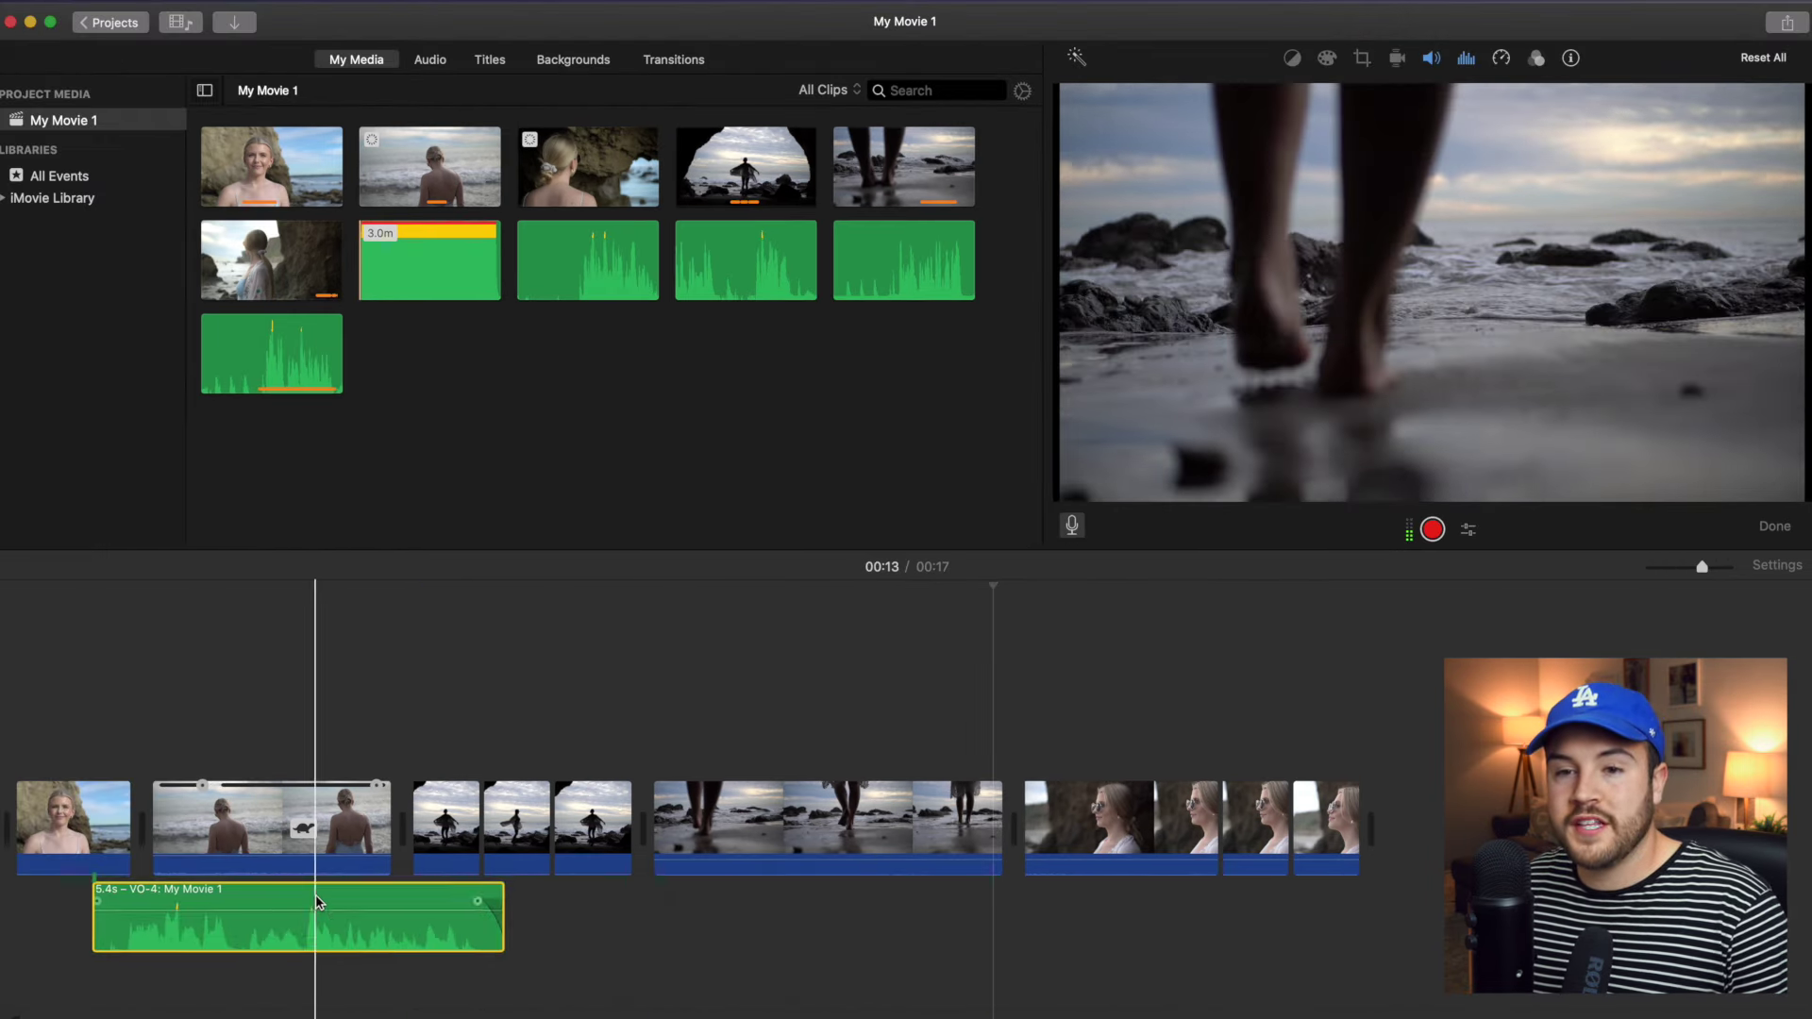
left_click_drag(193, 892, 72, 900)
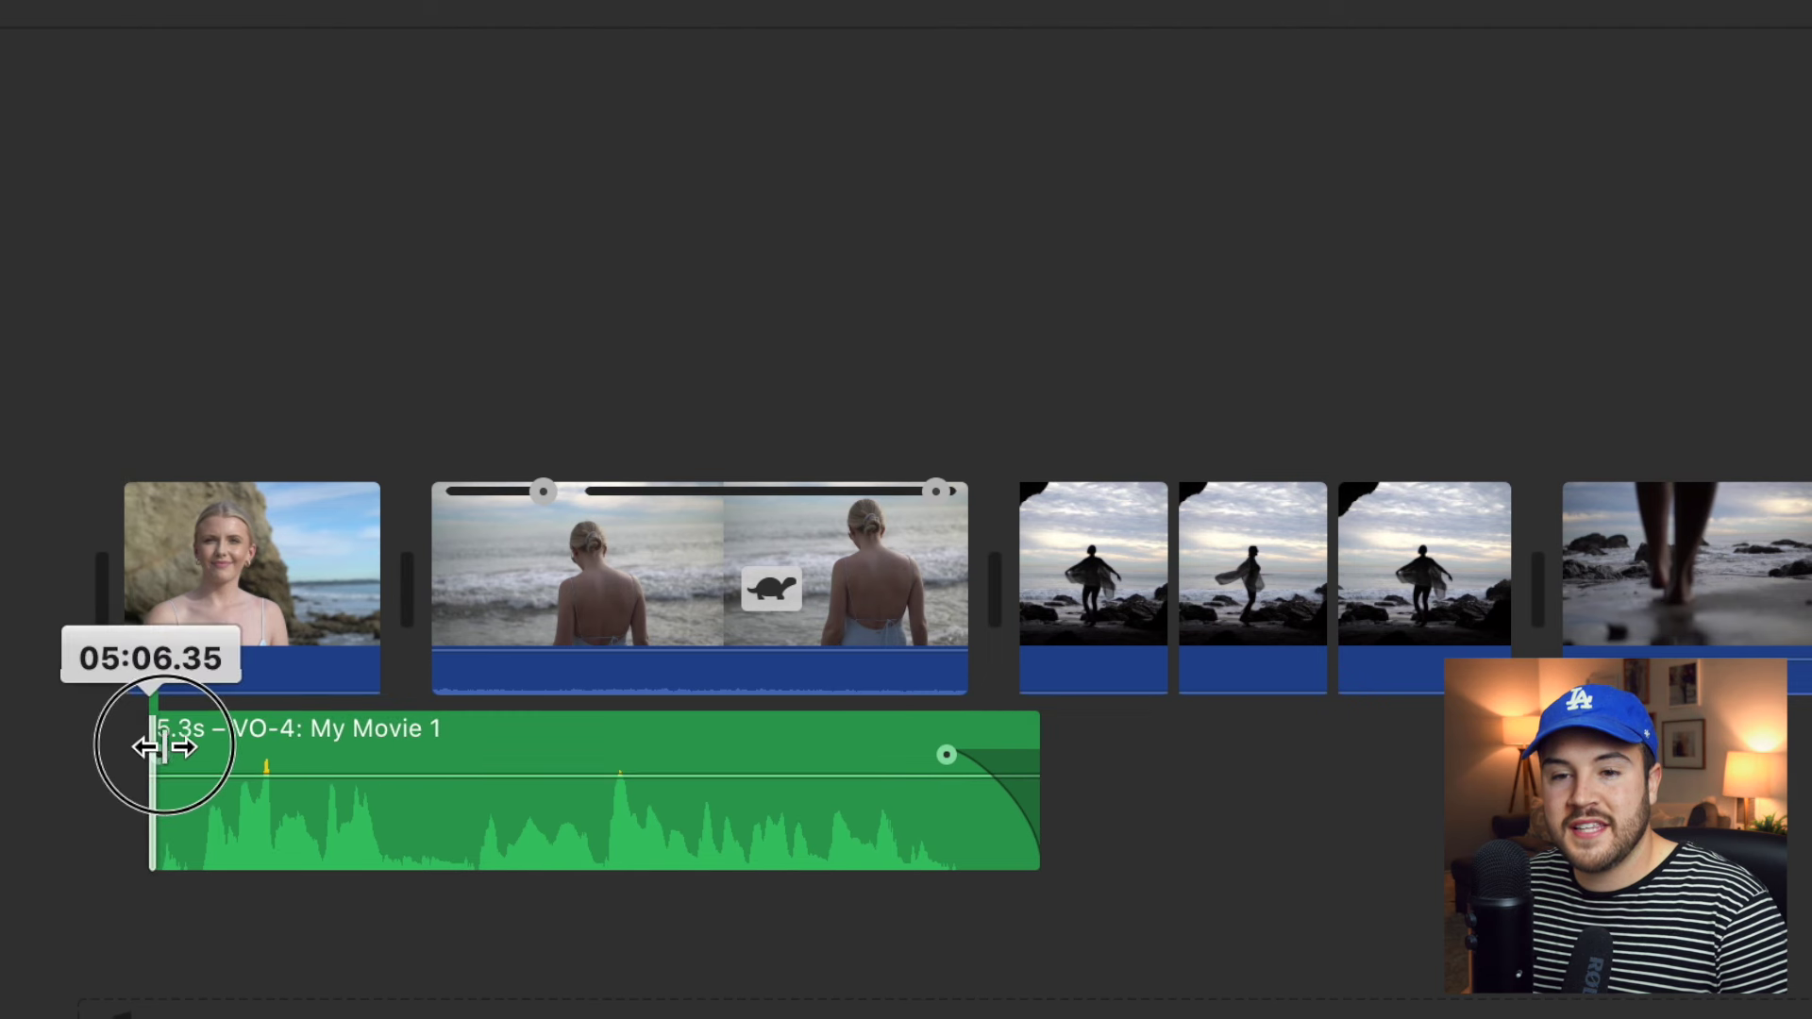
left_click_drag(165, 747, 211, 750)
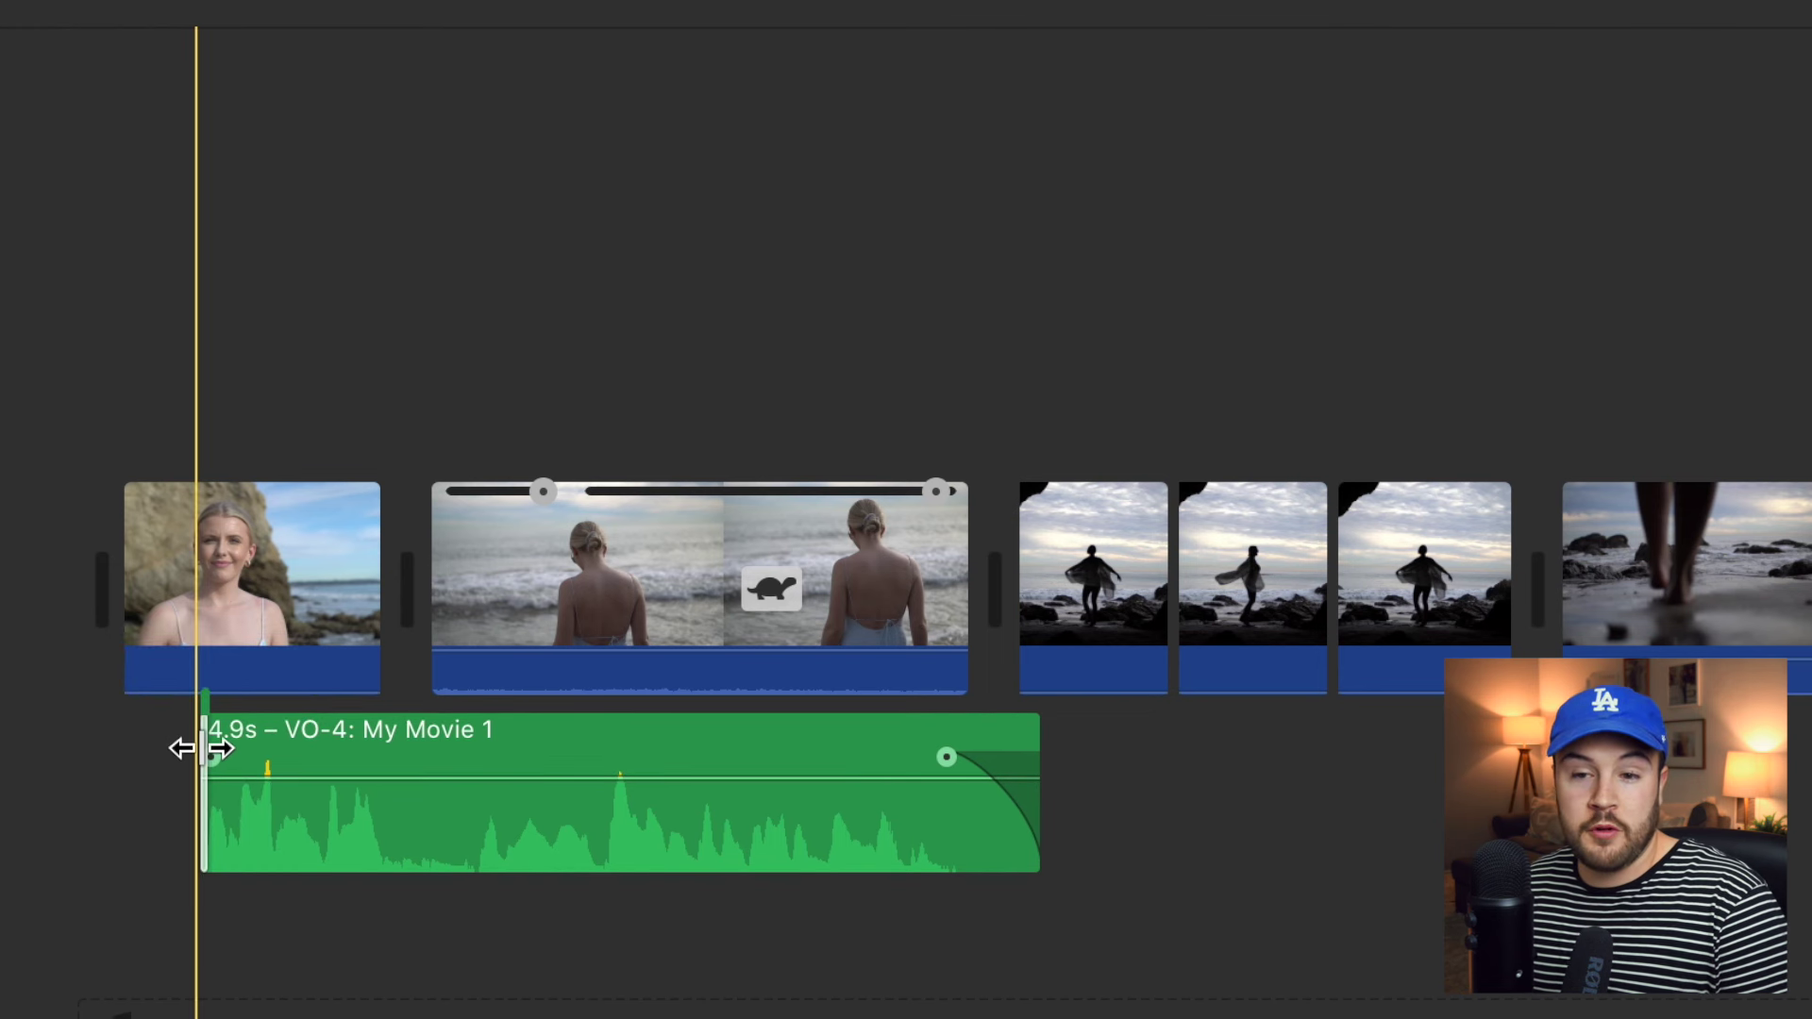
Trim VO-4's start so the 3.7s voiceover begins under the slow-motion wave clip, then test its fade-in
key("space")
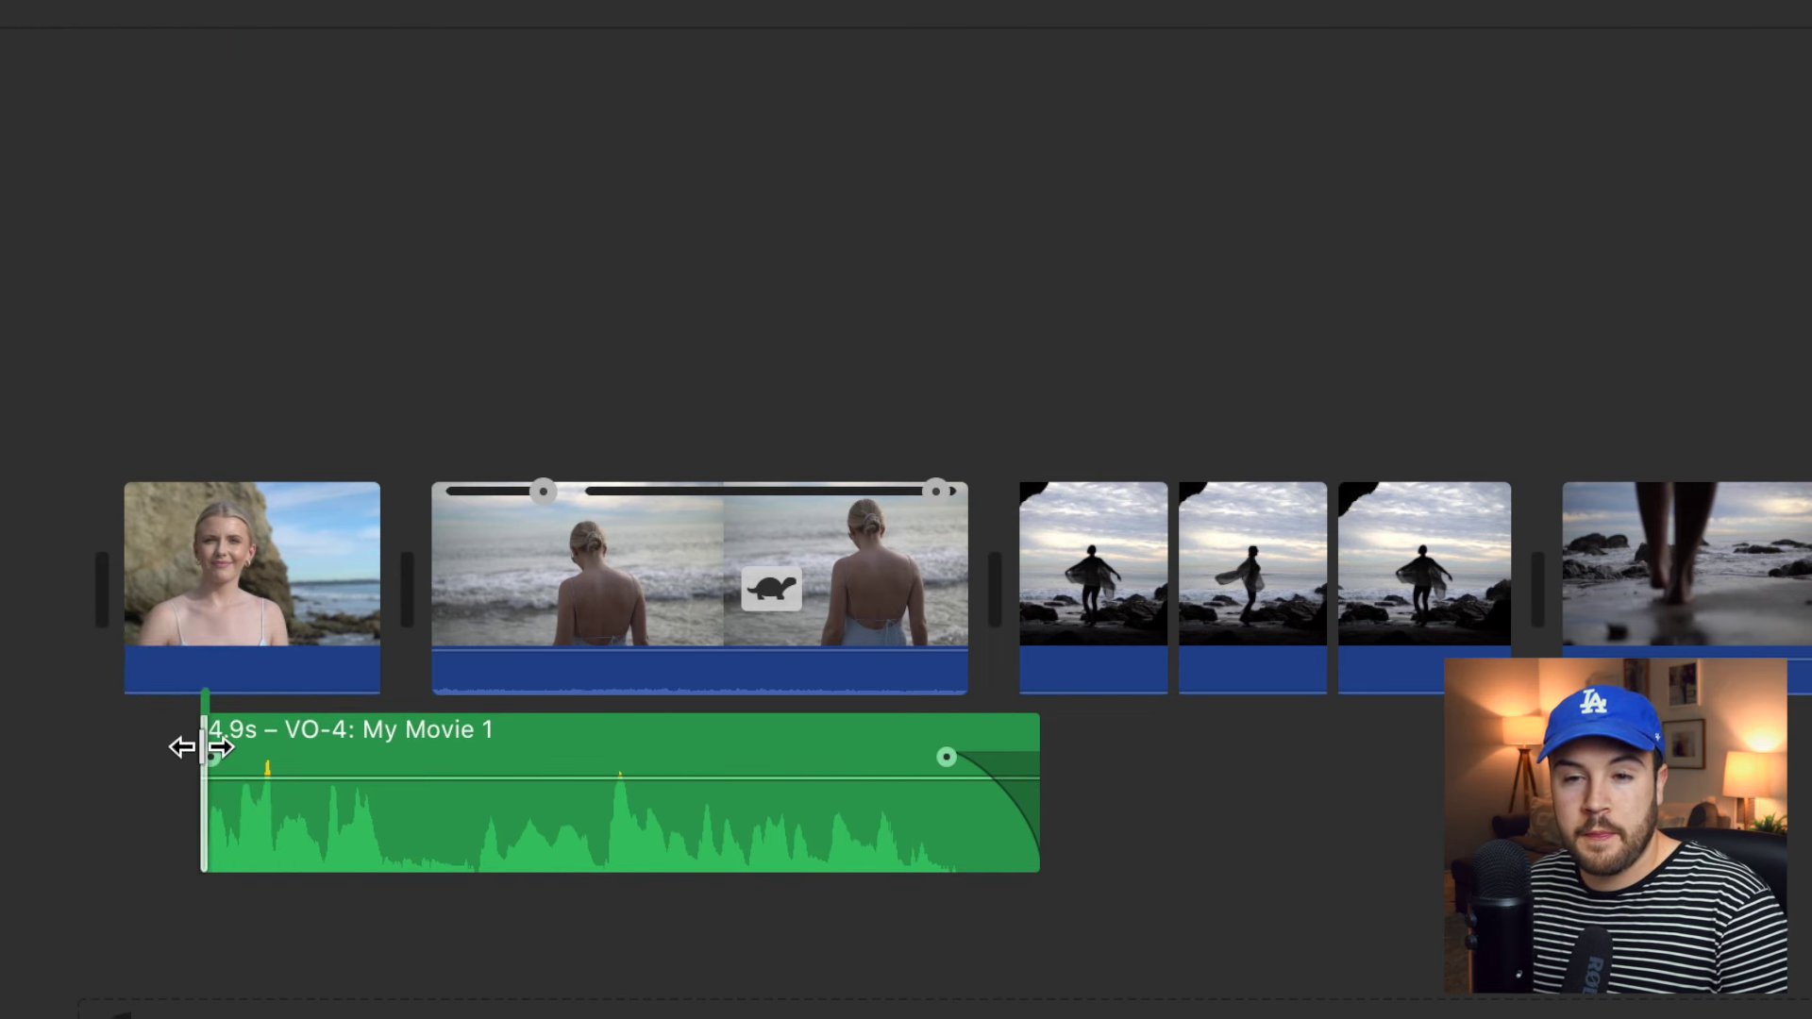
left_click_drag(201, 747, 424, 781)
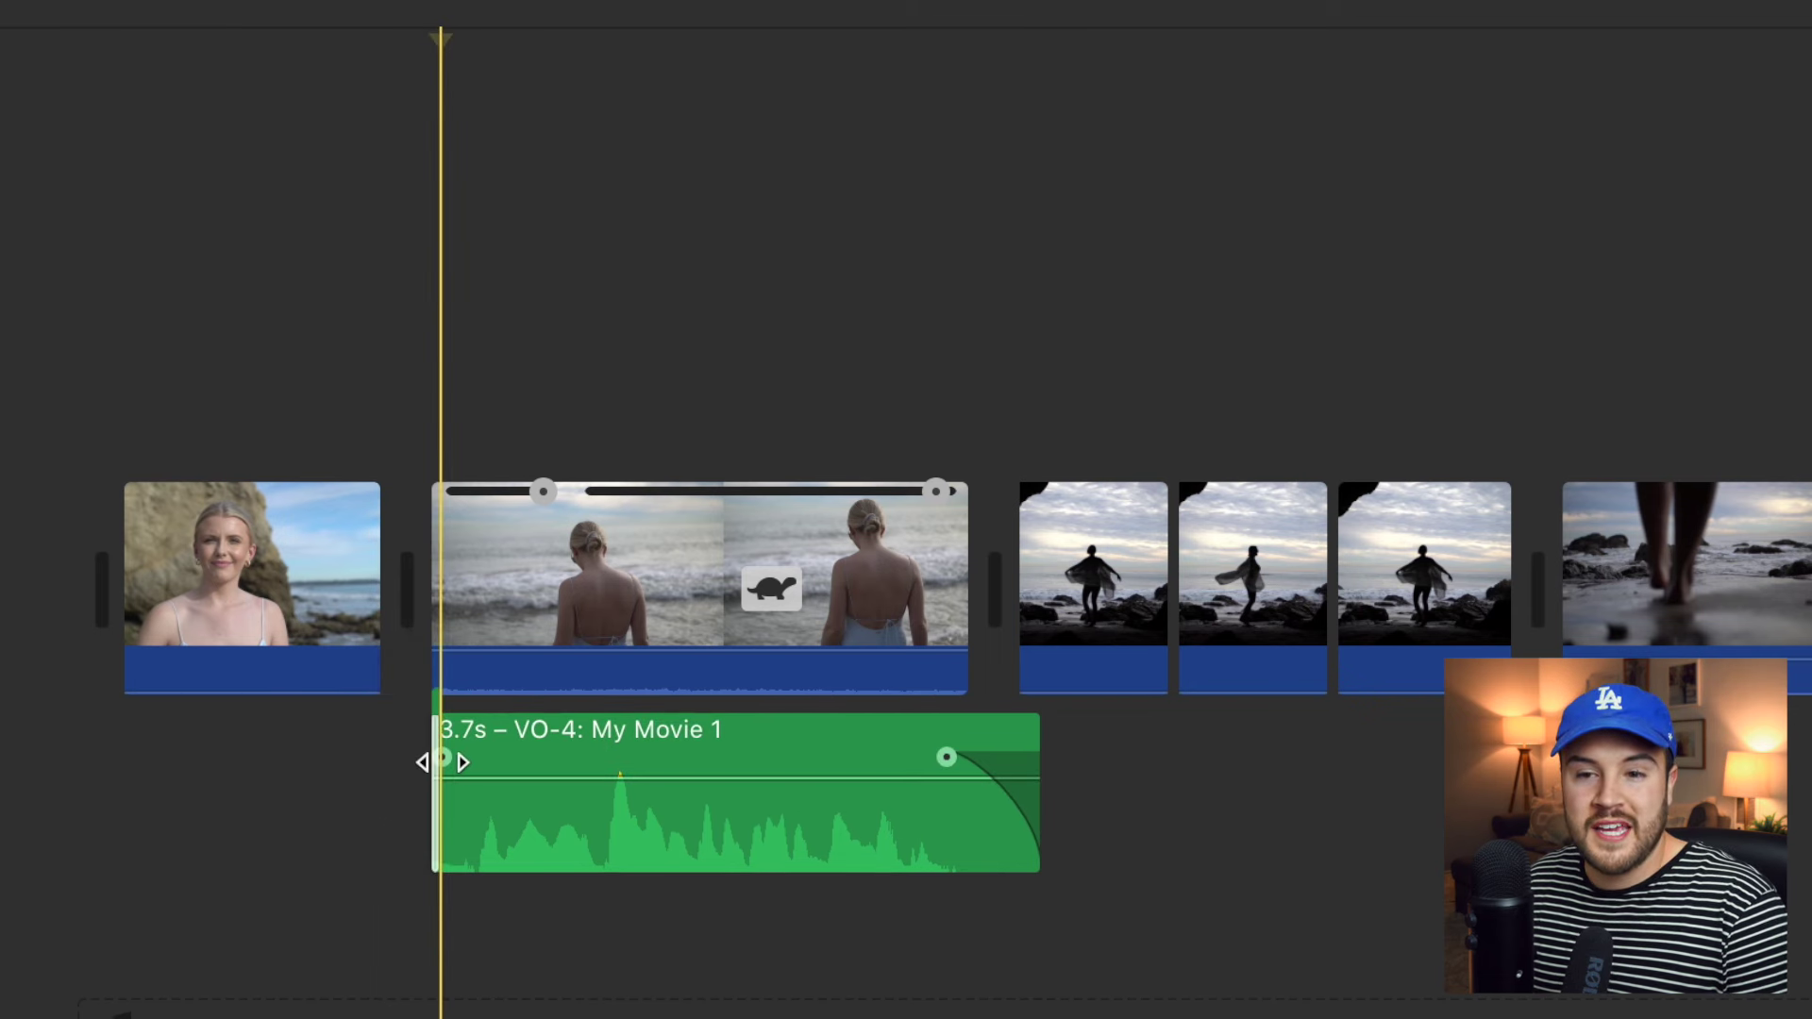
mouse_move(440, 761)
left_mouse_down()
mouse_move(542, 769)
mouse_move(462, 777)
left_mouse_up()
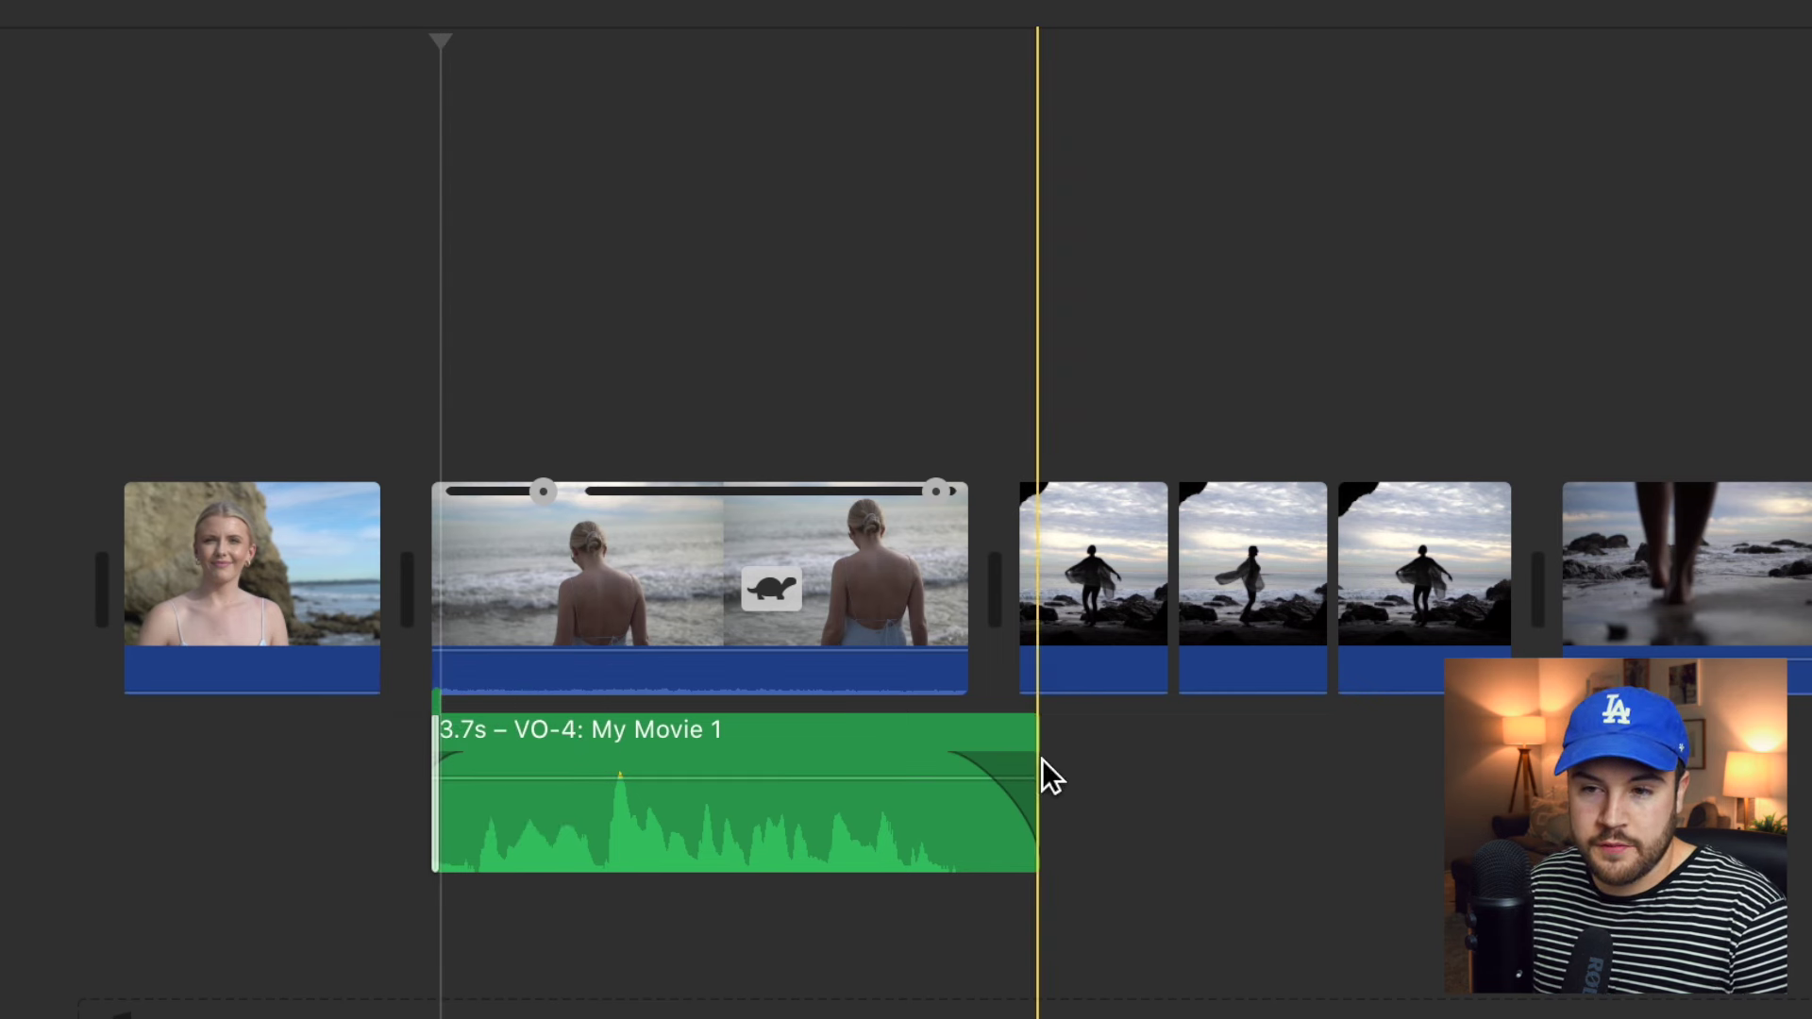
Shorten VO-4 to 3.6 seconds, give it short fade-in and fade-out, and preview it
left_click_drag(1040, 769, 1019, 769)
left_click_drag(443, 761, 466, 760)
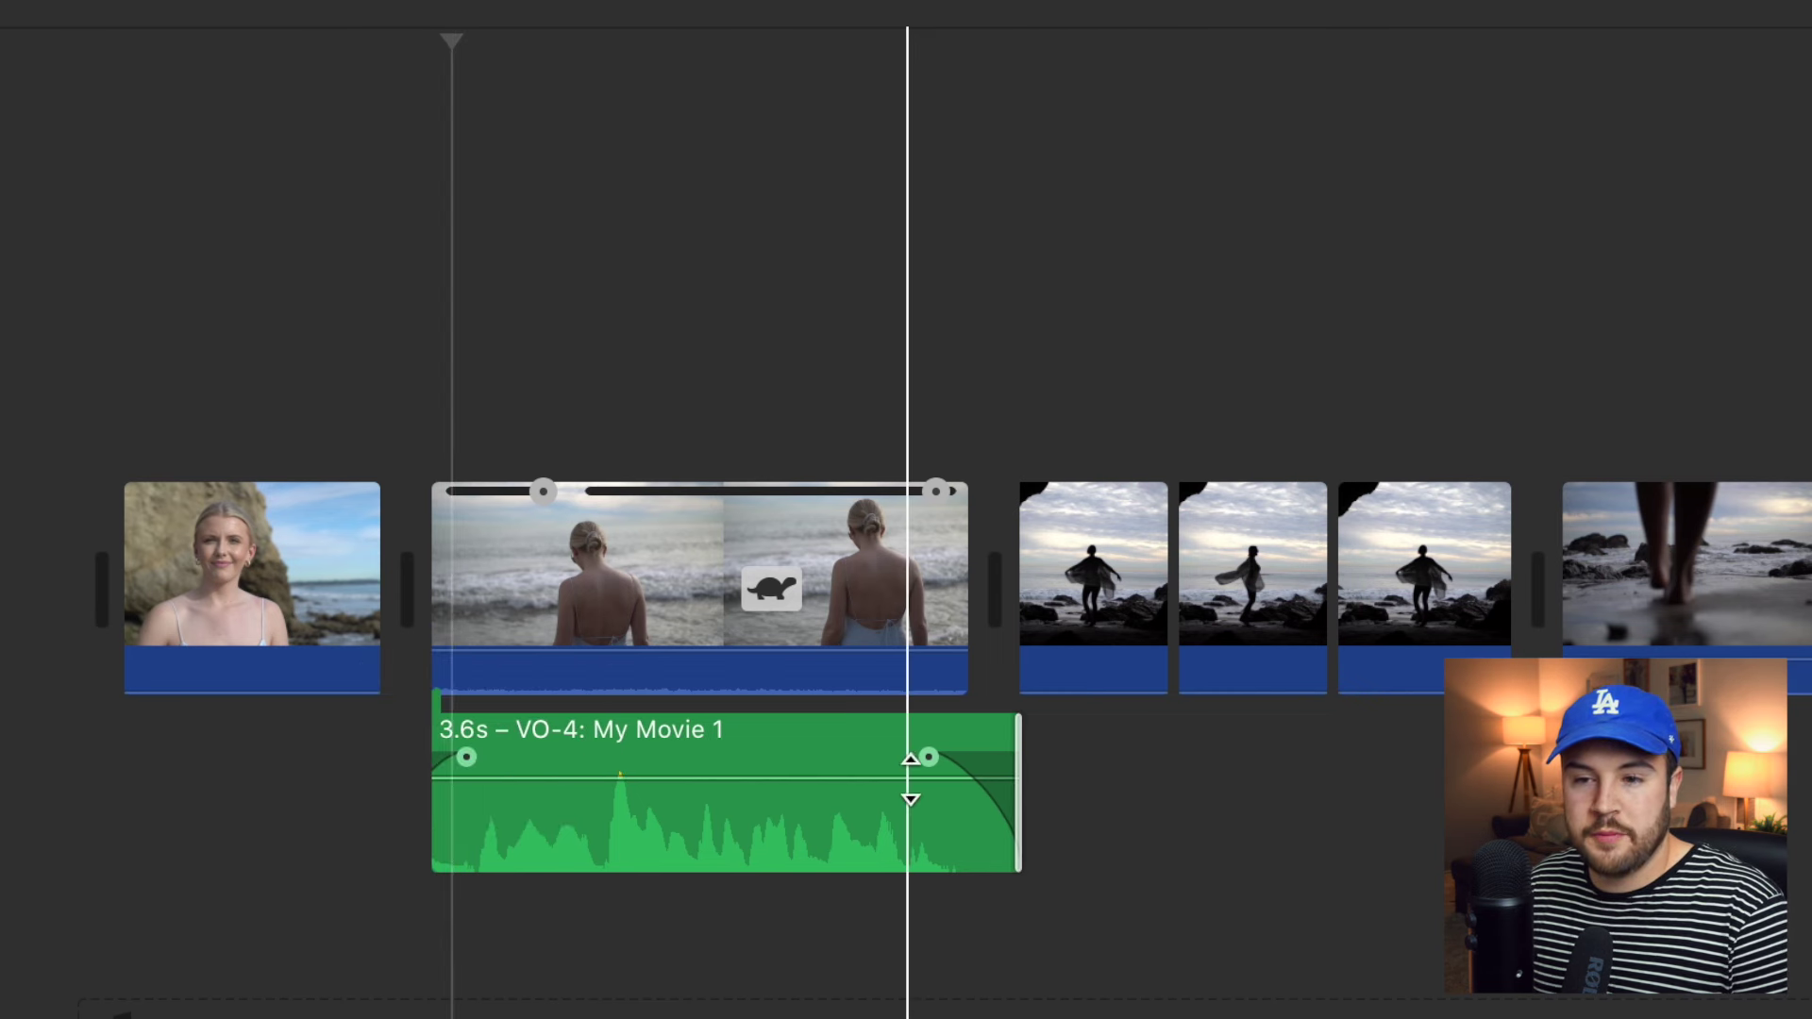
left_click_drag(929, 757, 970, 759)
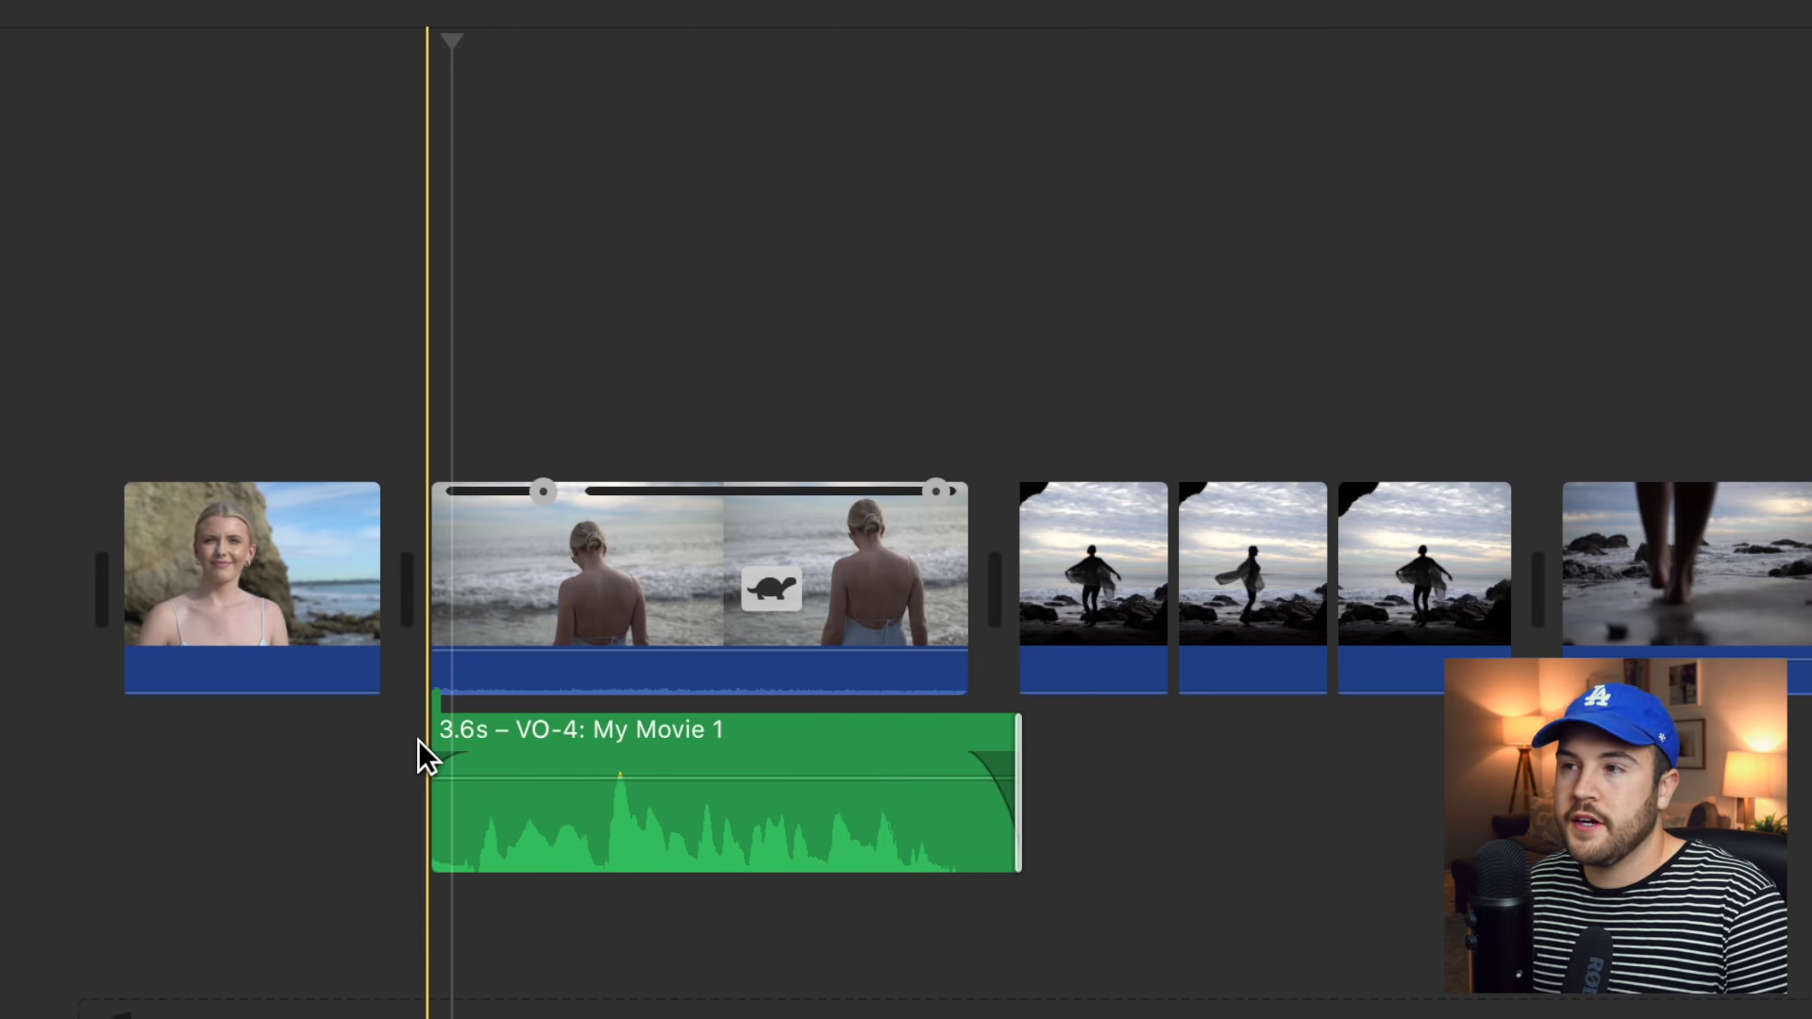
key("space")
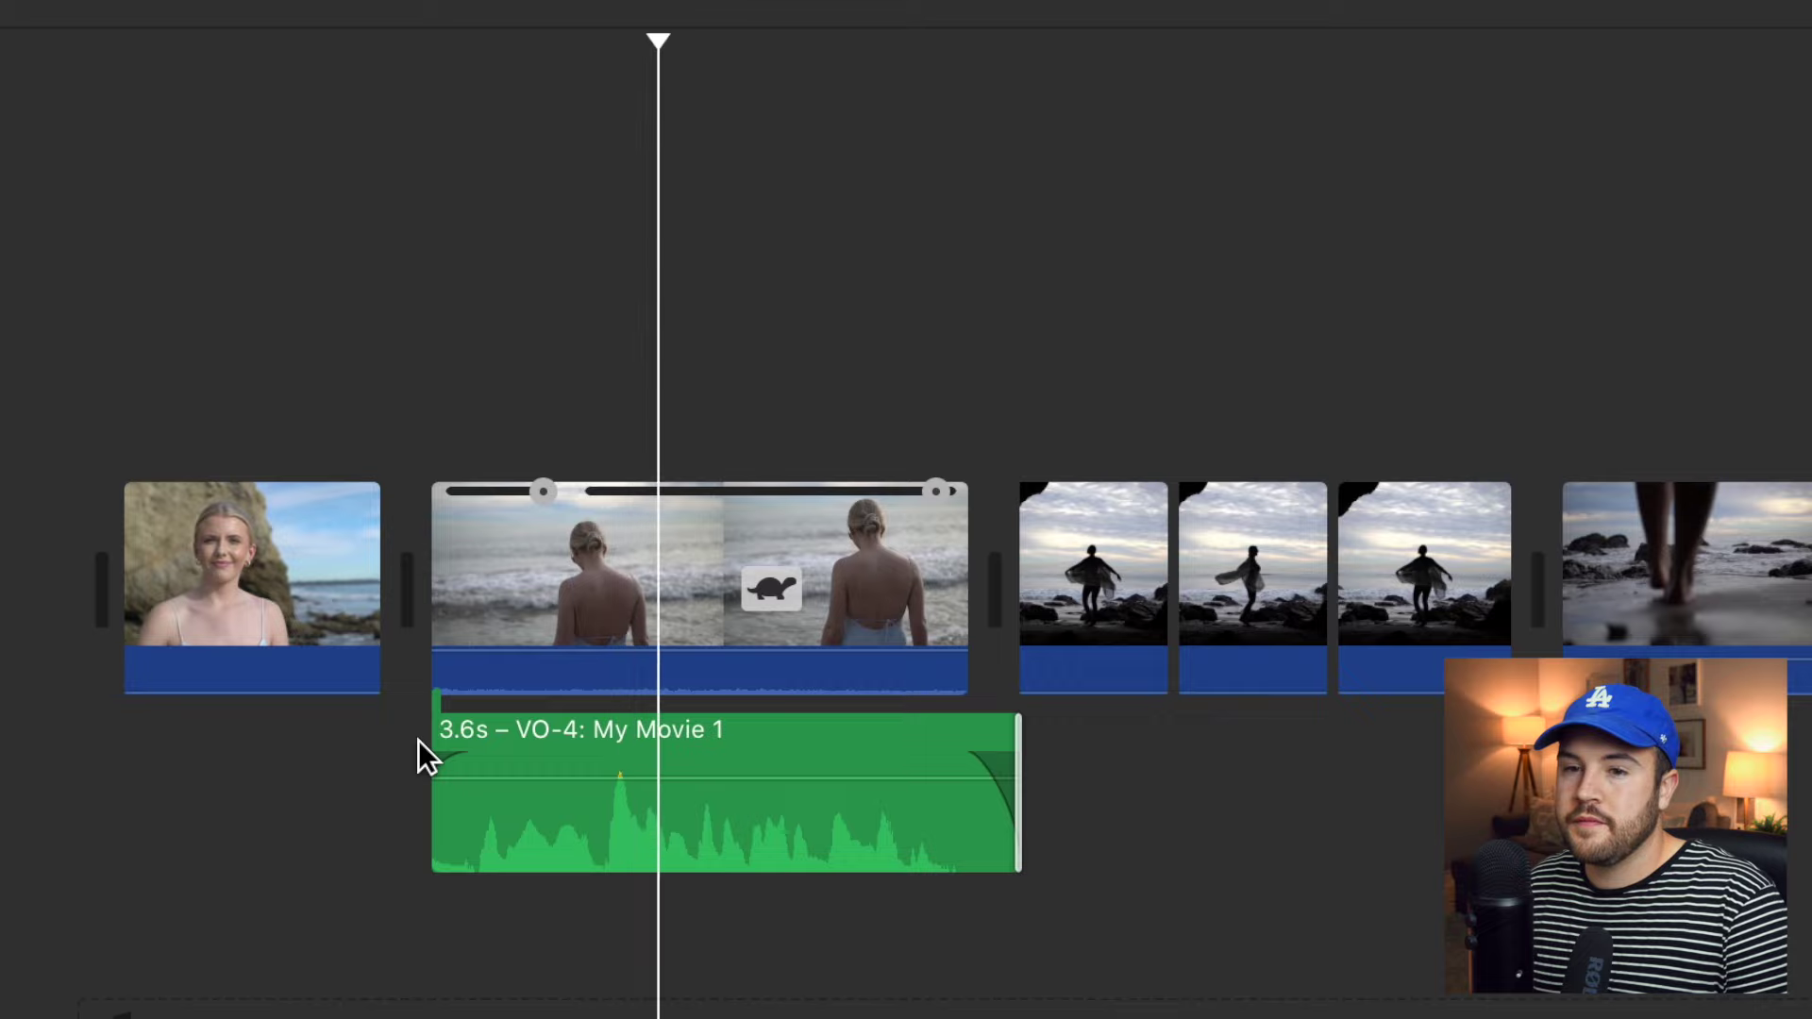
mouse_move(766, 765)
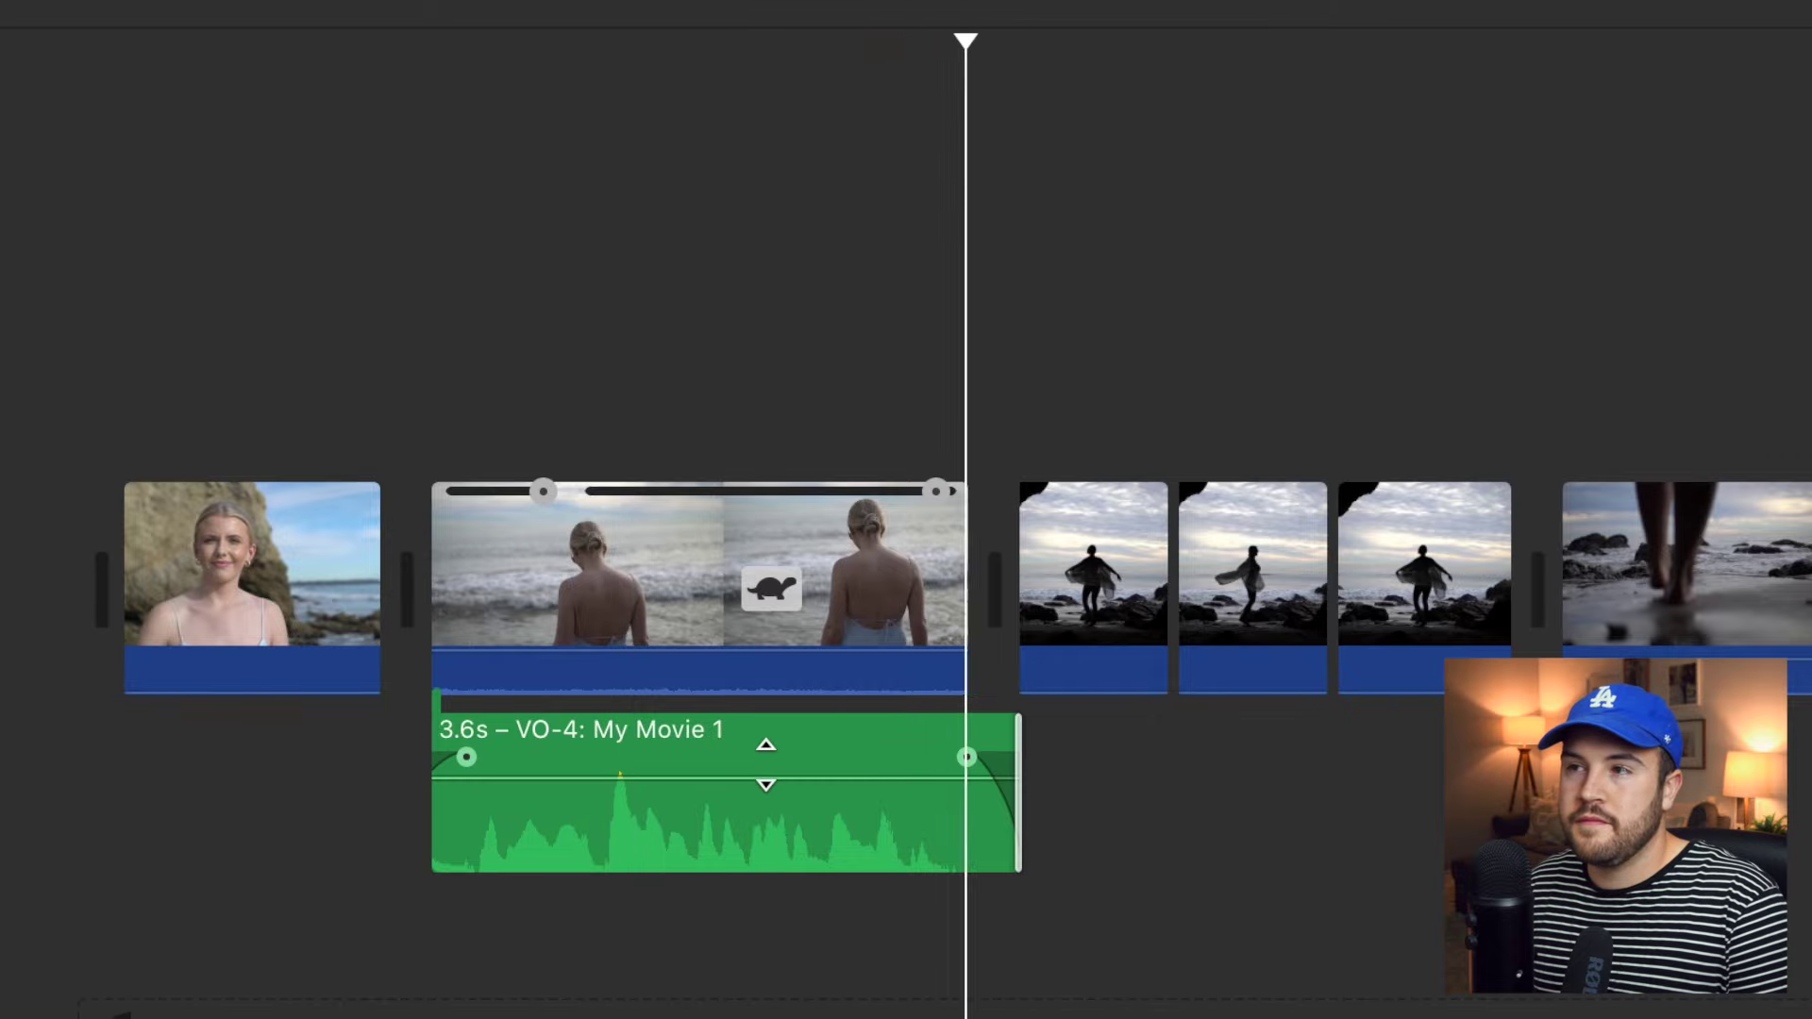